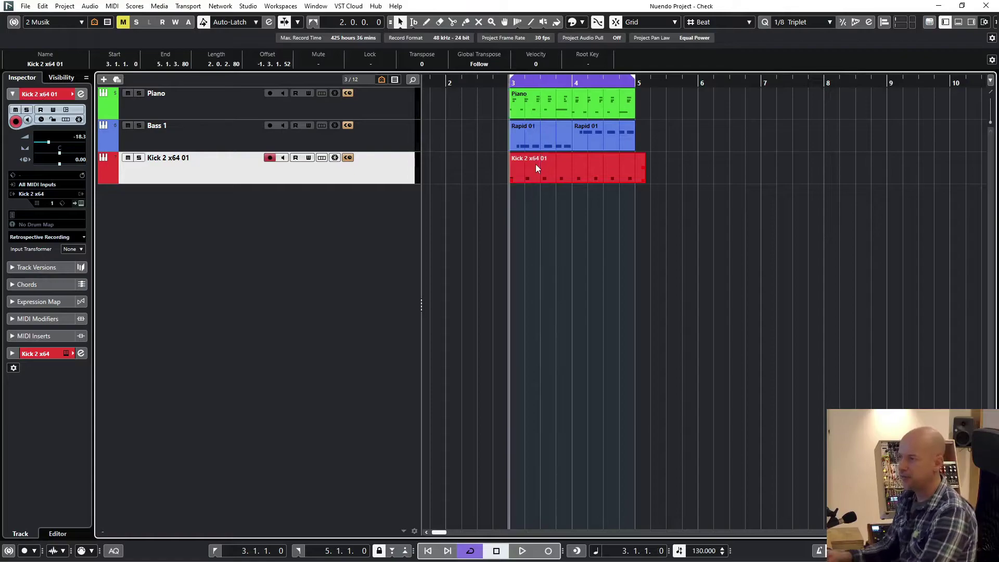
# Step: Play back the loop briefly and undo the last tempo change and the last move of the kick part
pyautogui.press('space')
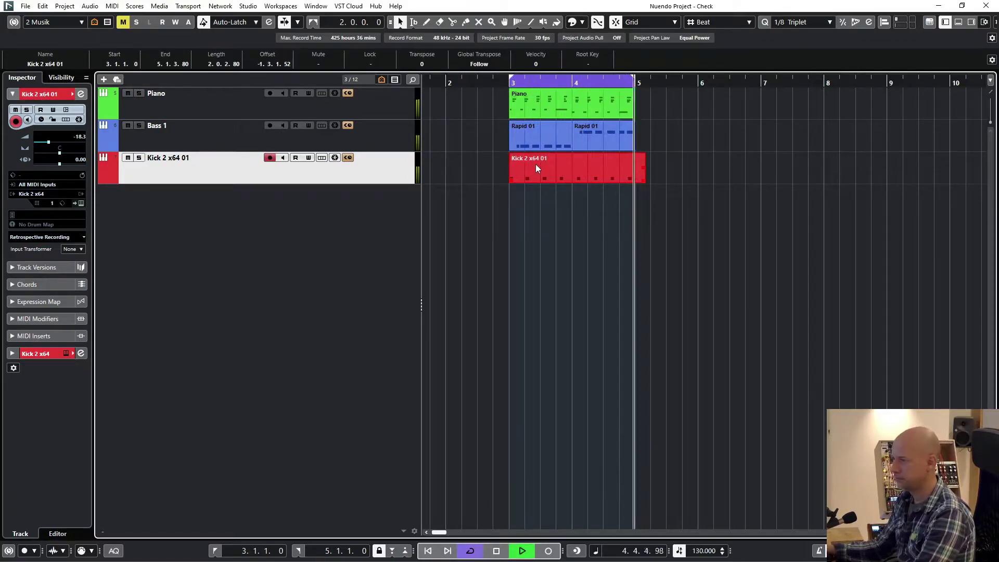
pyautogui.press('space')
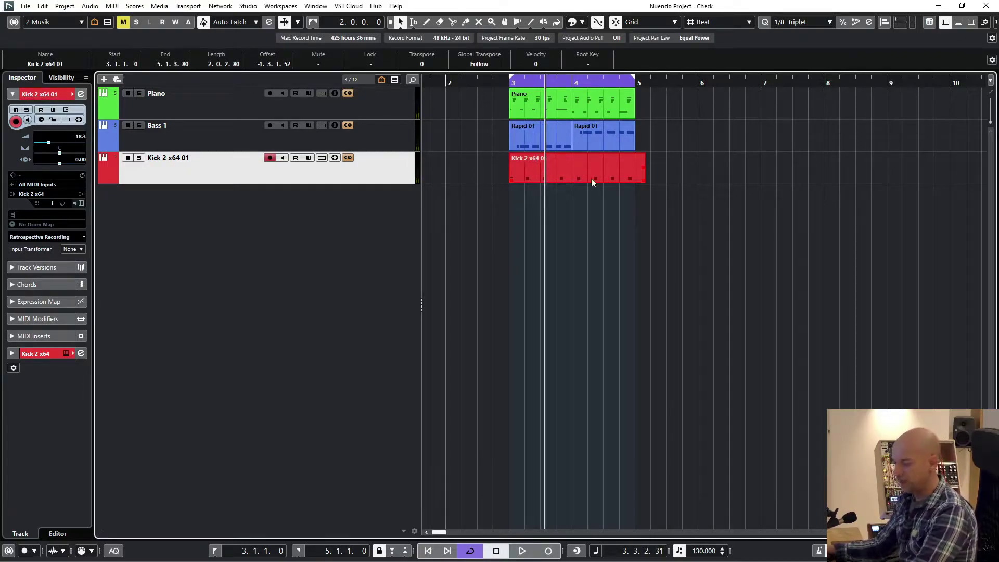
pyautogui.hotkey('ctrl', 'z')
pyautogui.hotkey('ctrl', 'z')
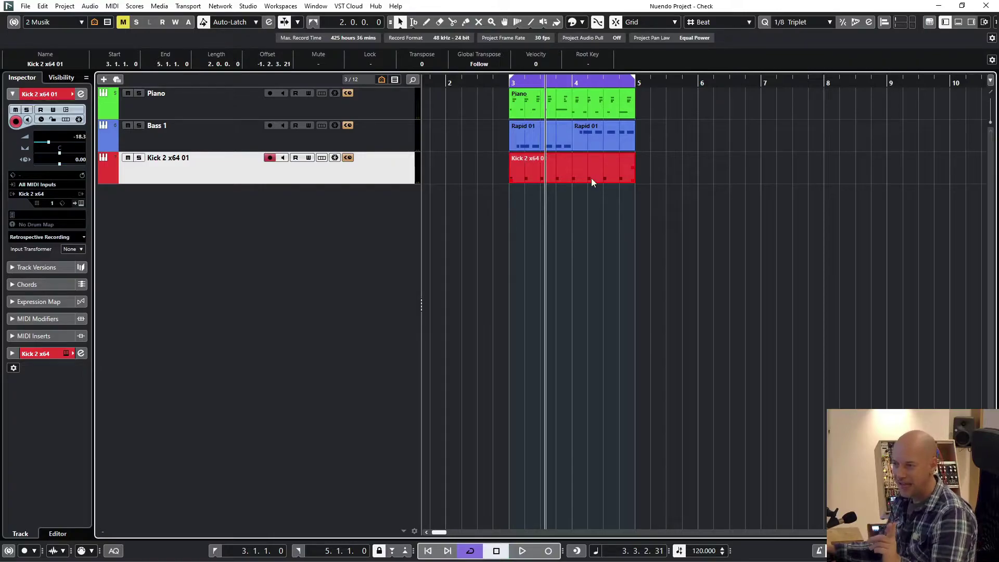
# Step: Compare the musical or linear time base setting of the Piano, Bass 1 and Kick 2 x64 01 tracks
pyautogui.click(226, 108)
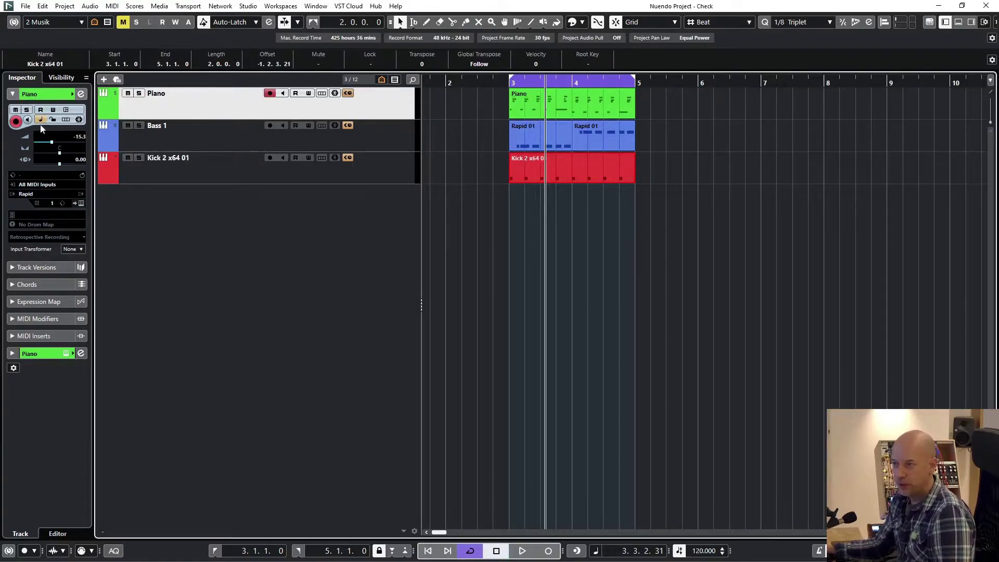
pyautogui.click(224, 129)
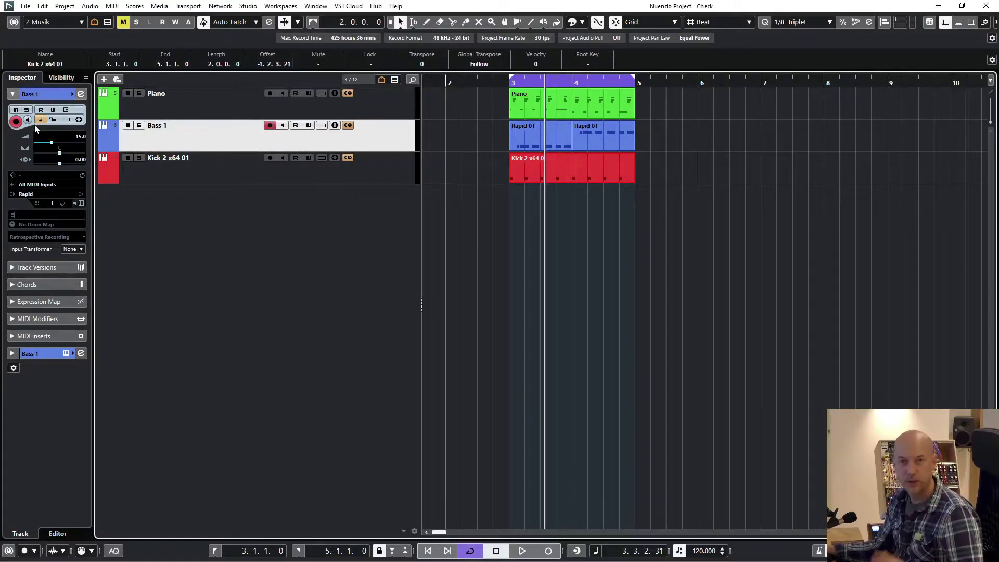
pyautogui.click(220, 170)
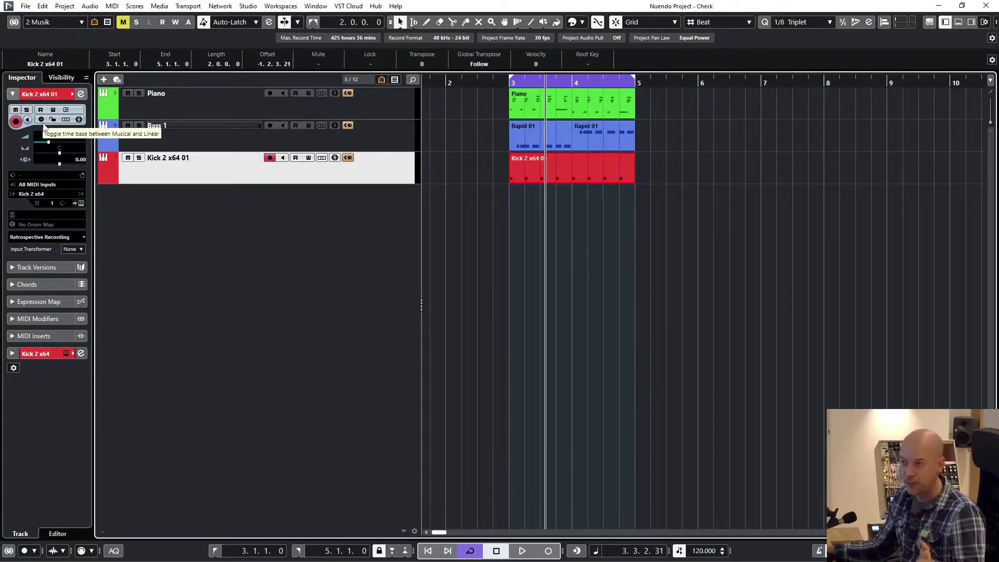
# Step: Add one ruler track above the Piano track and set its display format to Timecode
pyautogui.click(174, 107)
pyautogui.rightClick(204, 230)
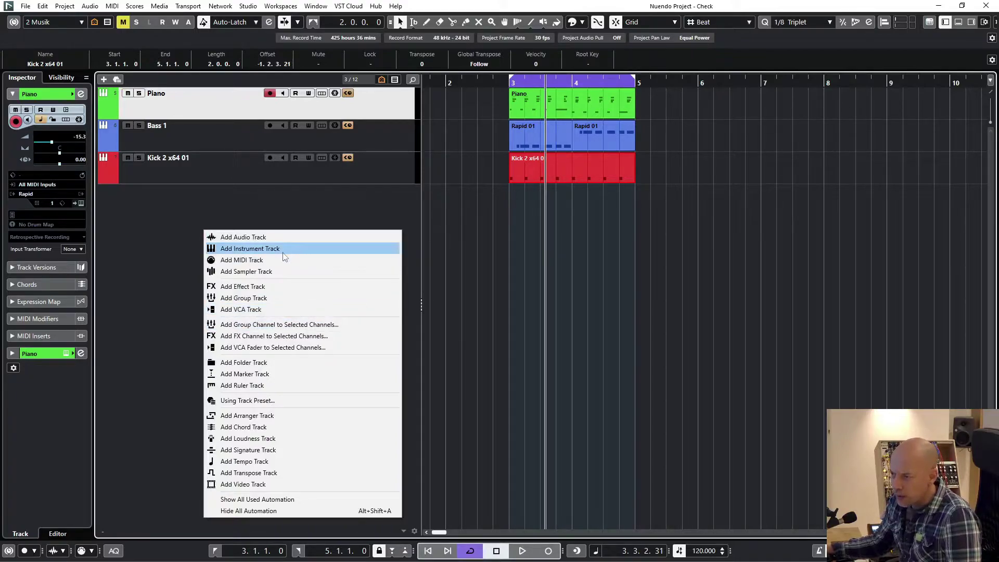
pyautogui.click(277, 389)
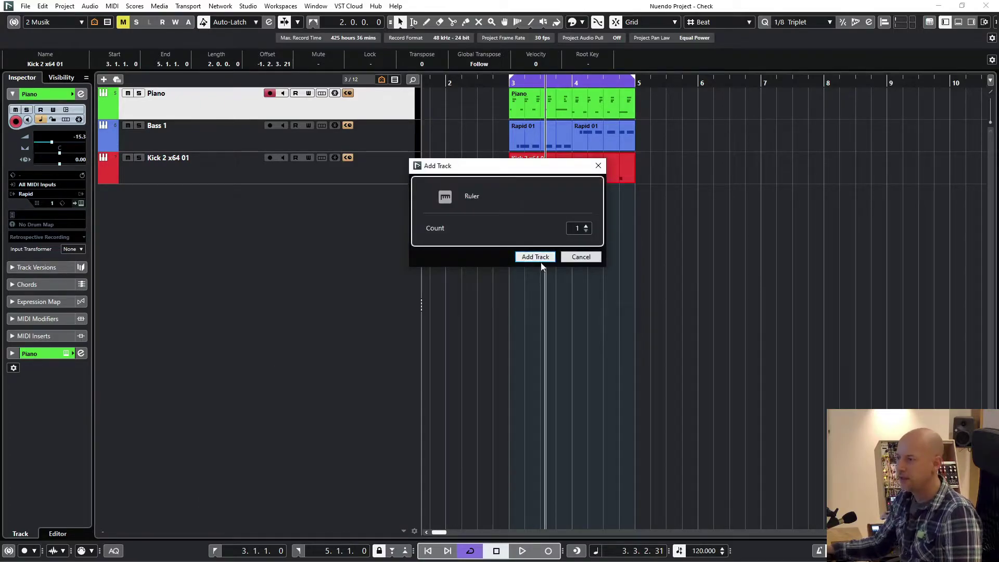
pyautogui.click(541, 258)
pyautogui.moveTo(104, 127); pyautogui.dragTo(110, 93)
pyautogui.click(147, 95)
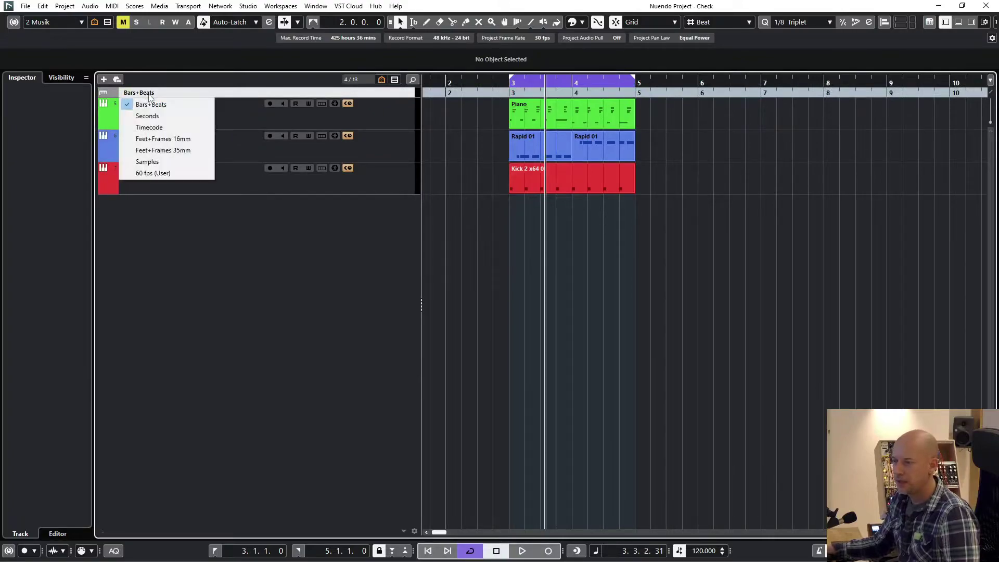
pyautogui.click(159, 129)
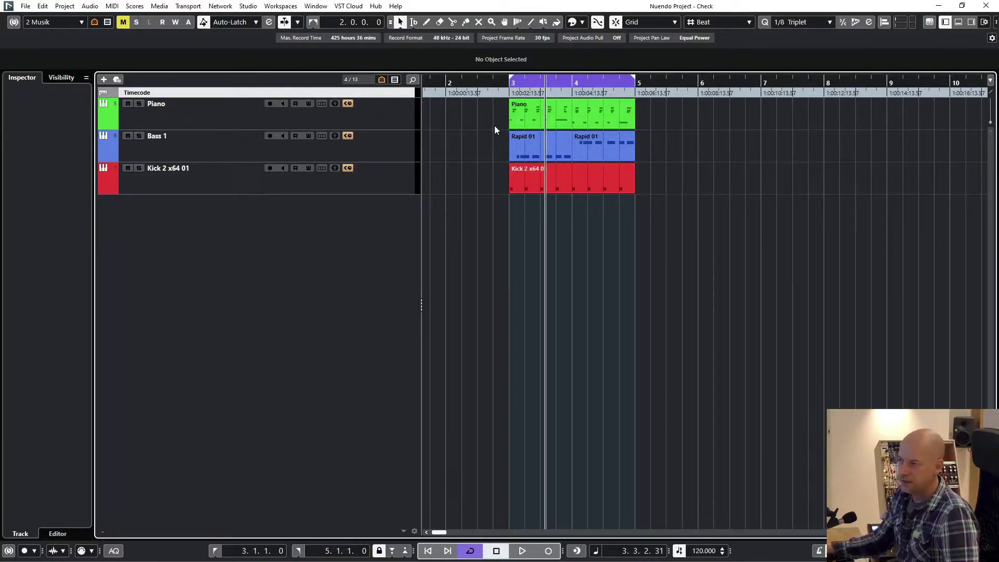
# Step: Return the project cursor to the left locator and check the Piano and Kick parts' start positions in bars and beats
pyautogui.press('KP_1')
pyautogui.click(535, 117)
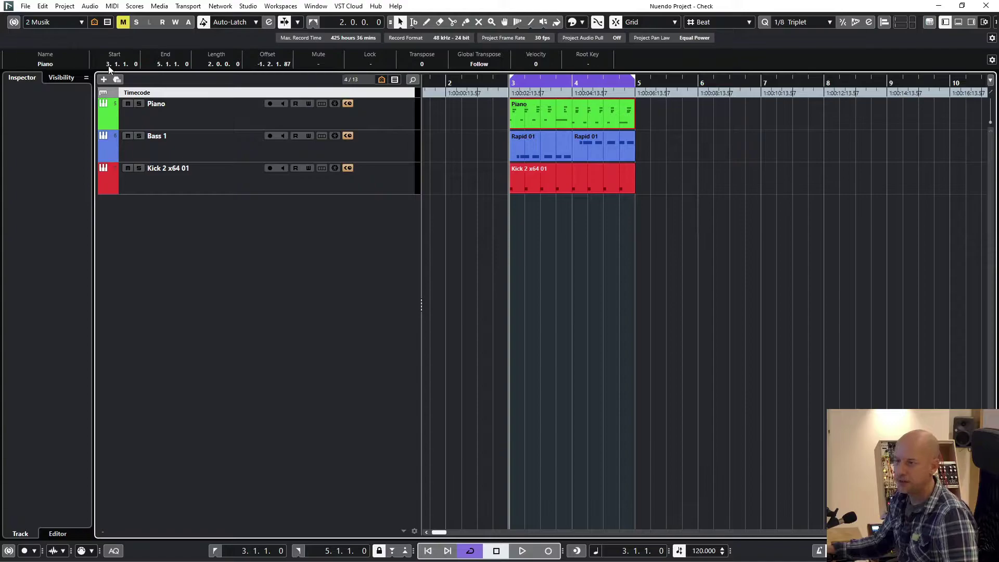
pyautogui.click(521, 183)
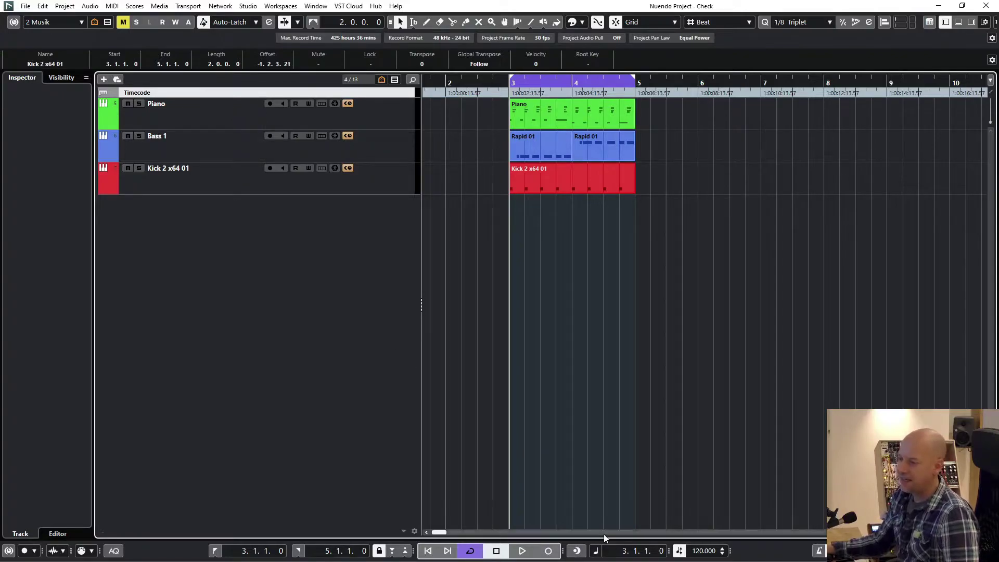
# Step: Switch the primary time format to Timecode and check the start times of the Piano, Kick and first Bass parts
pyautogui.click(596, 550)
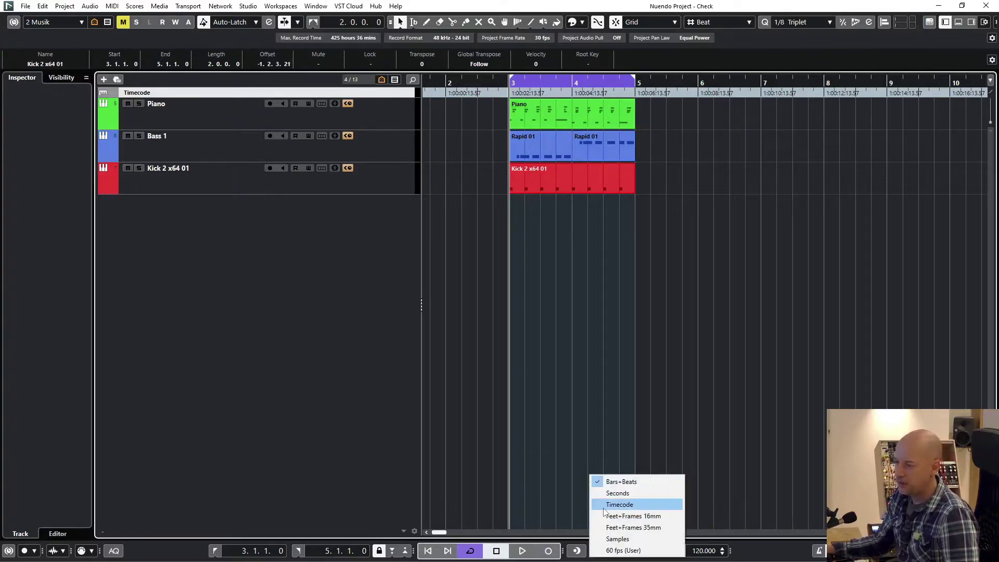
pyautogui.click(619, 504)
pyautogui.click(517, 113)
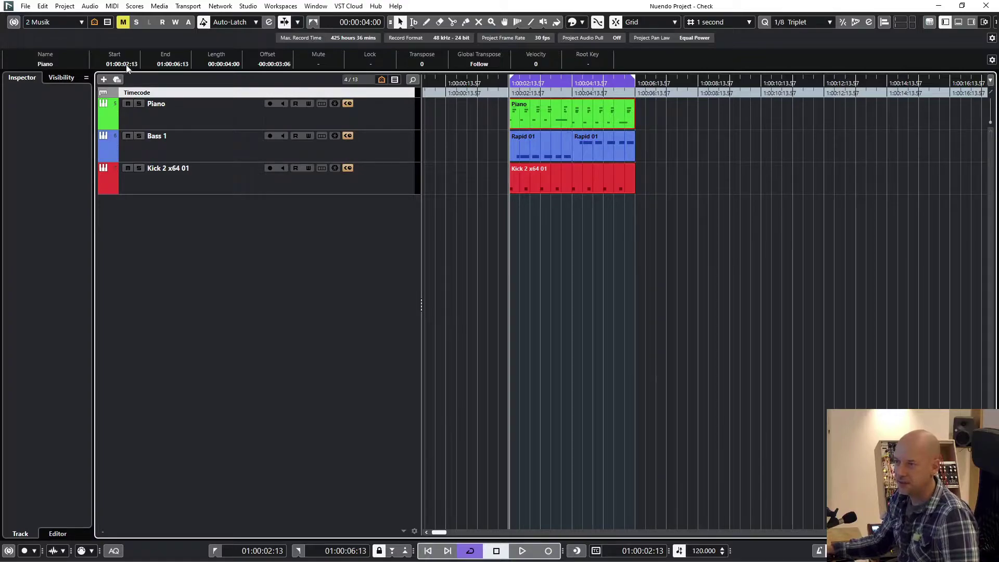
pyautogui.click(566, 183)
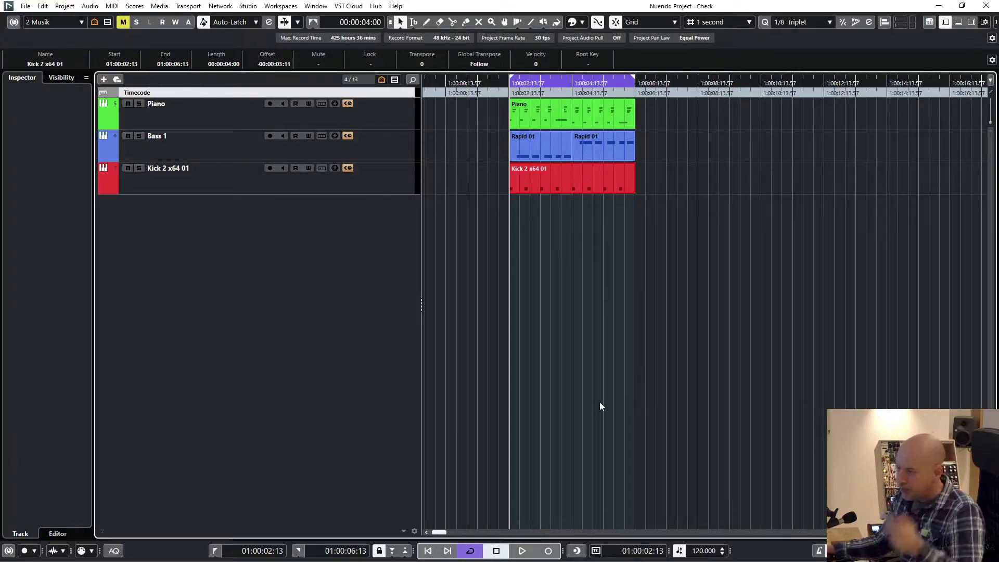
pyautogui.click(547, 145)
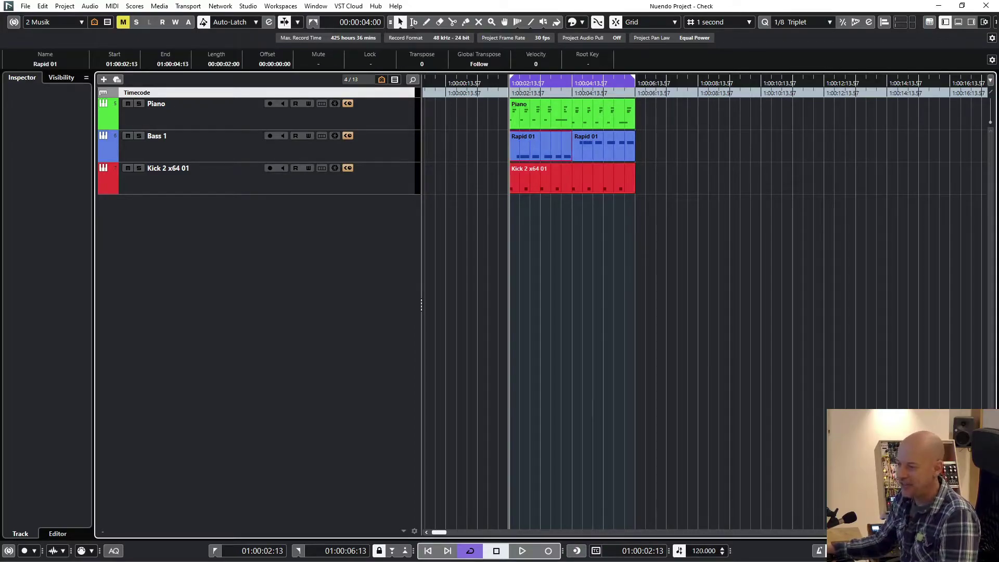
# Step: Set the project tempo to 130 BPM and check the Kick and Piano parts' start times in timecode
pyautogui.doubleClick(701, 552)
pyautogui.write('100')
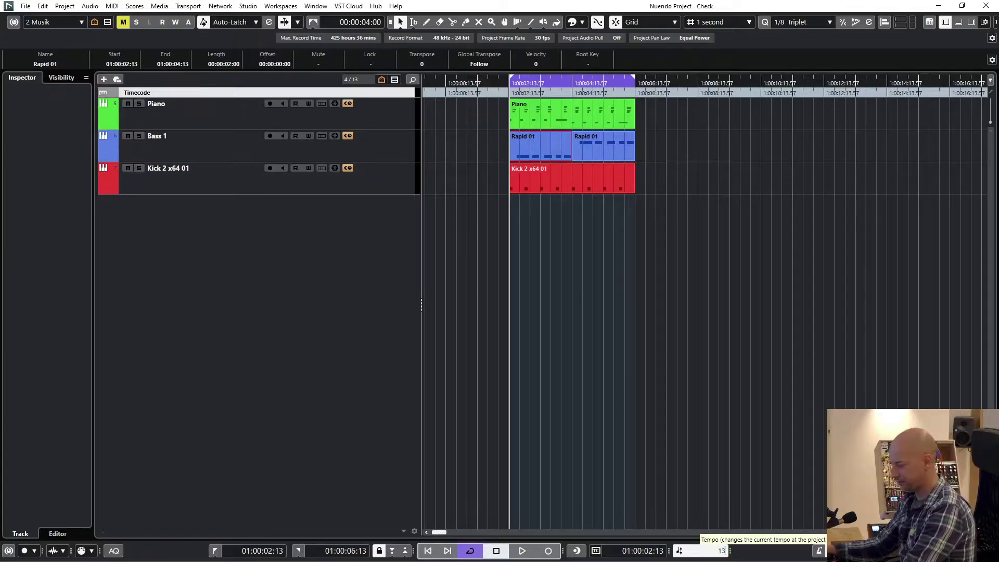
pyautogui.press('Return')
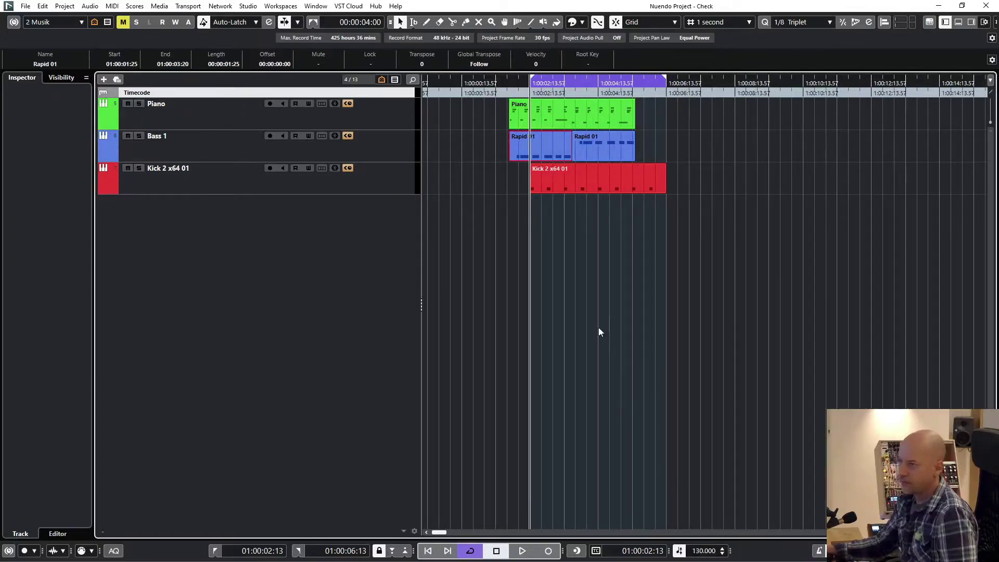
pyautogui.click(569, 188)
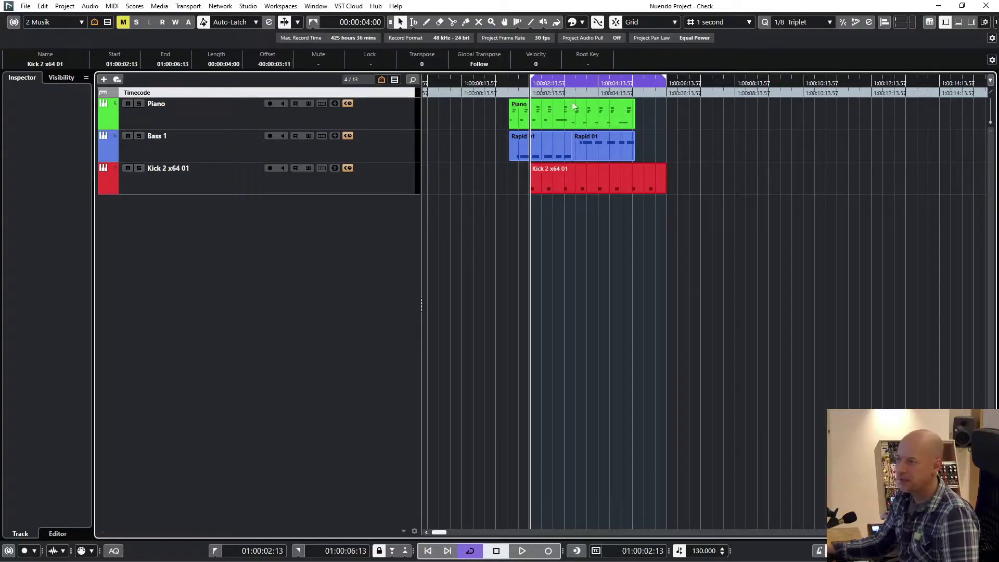
pyautogui.click(556, 116)
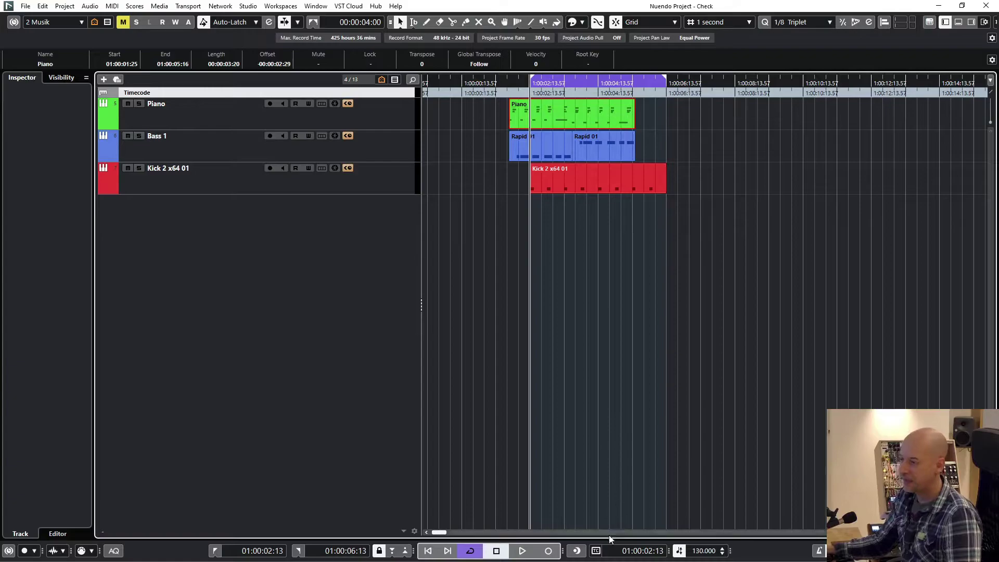
# Step: Switch the primary time format to Bars+Beats and check the start positions of the first Bass part and the Piano part
pyautogui.click(596, 551)
pyautogui.click(621, 480)
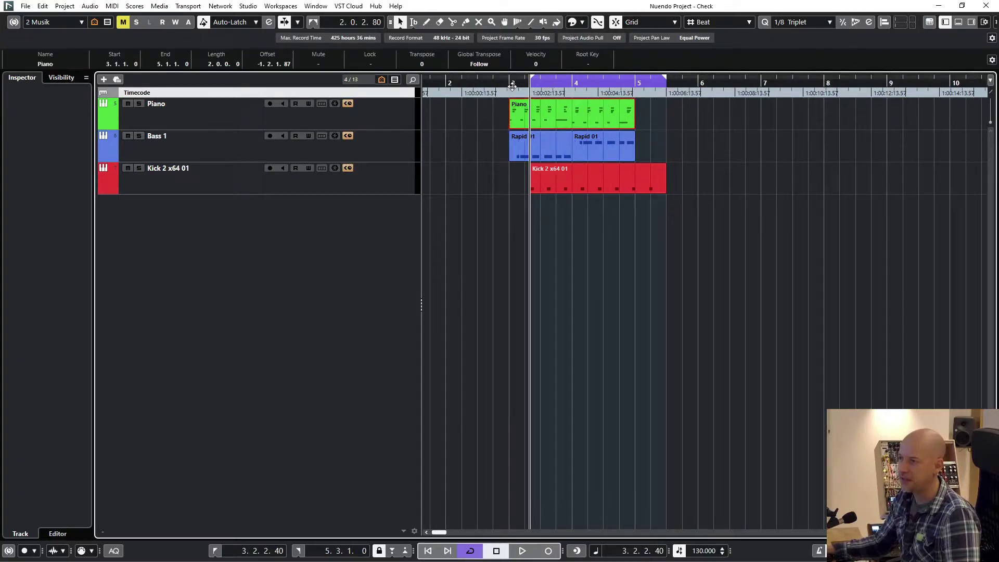
pyautogui.click(525, 143)
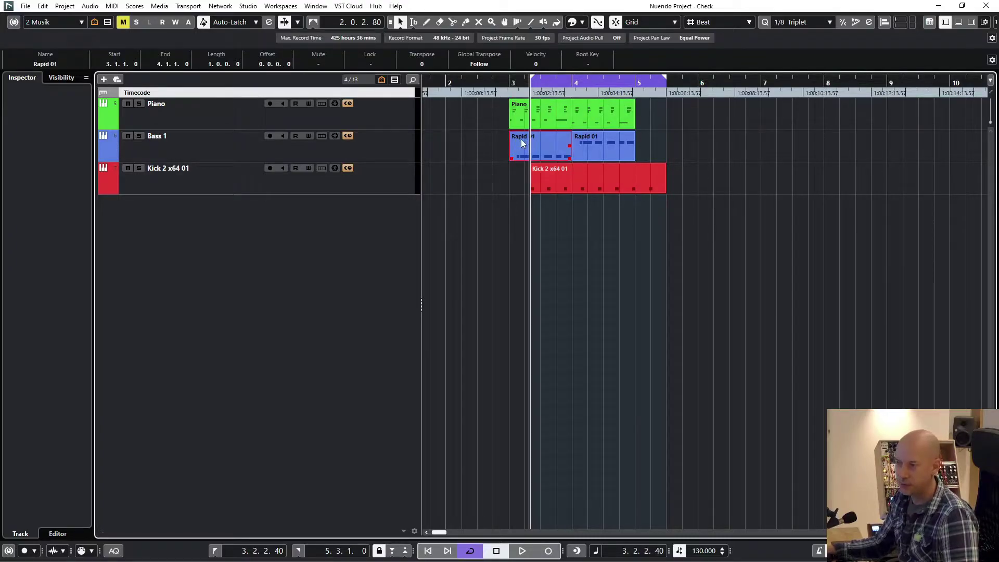
pyautogui.click(547, 121)
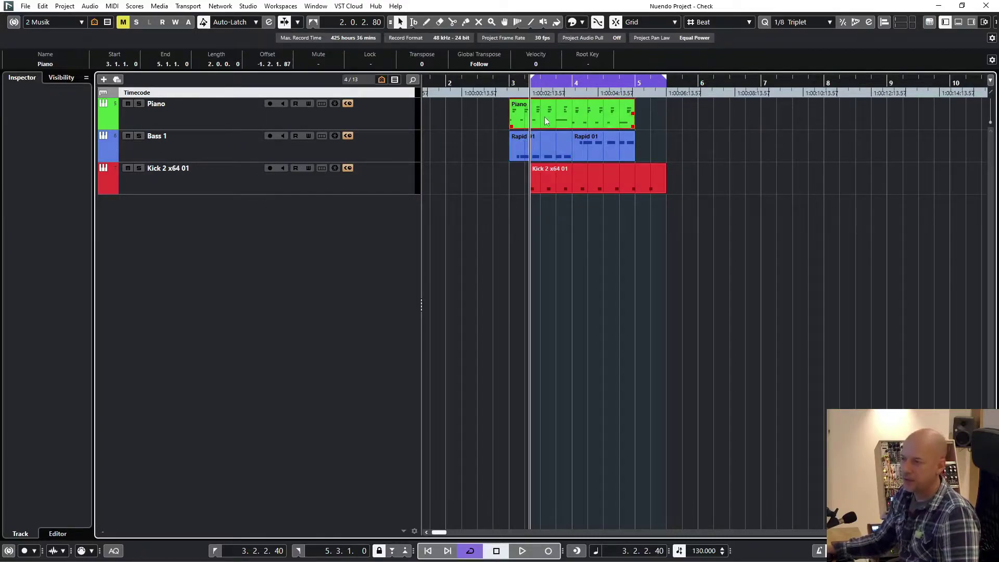
# Step: Compare the time base of the Piano and Kick tracks, and select the Piano and Bass parts, followed by the Kick part
pyautogui.click(299, 112)
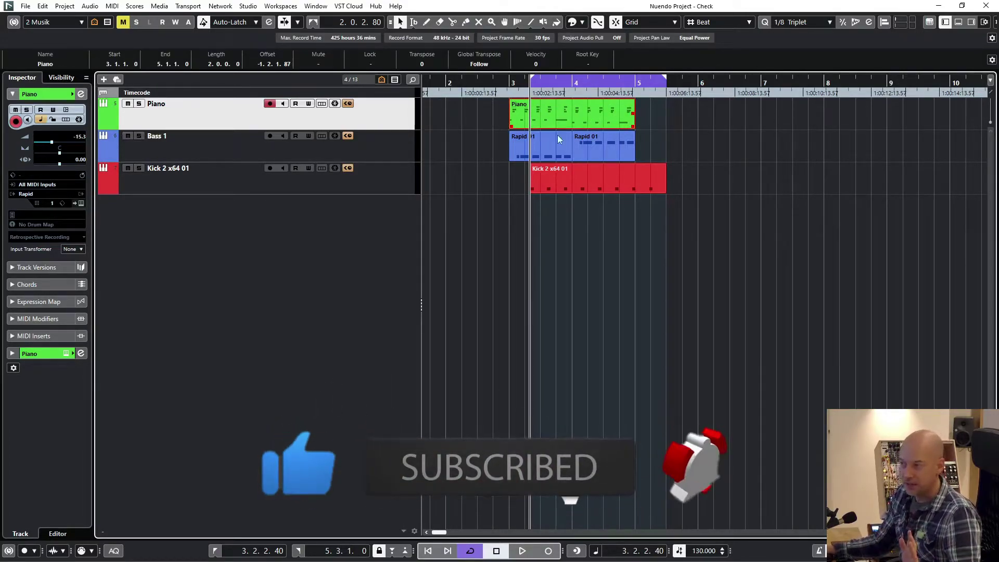
pyautogui.click(569, 173)
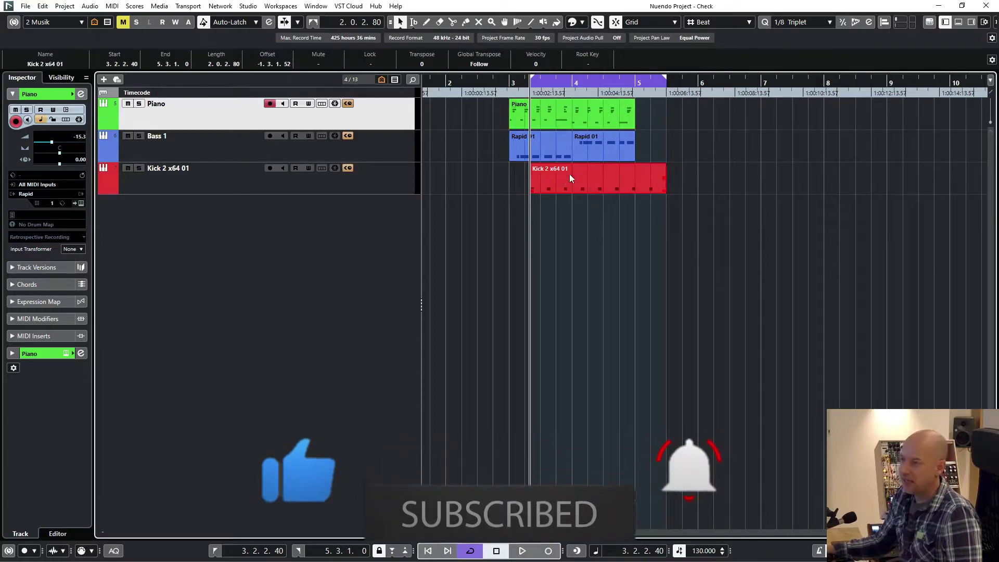
pyautogui.click(274, 178)
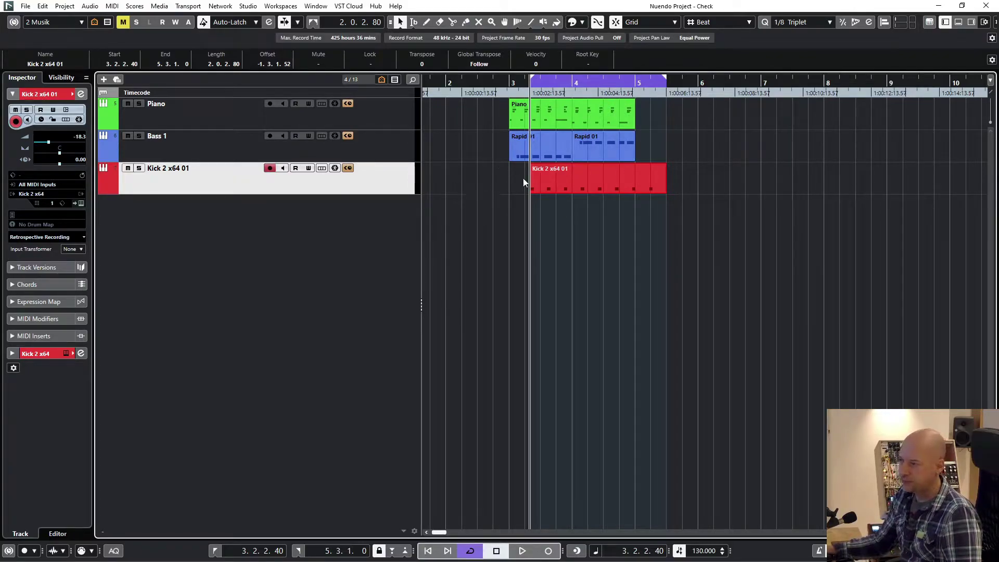
pyautogui.click(472, 112)
pyautogui.moveTo(472, 107); pyautogui.dragTo(728, 150)
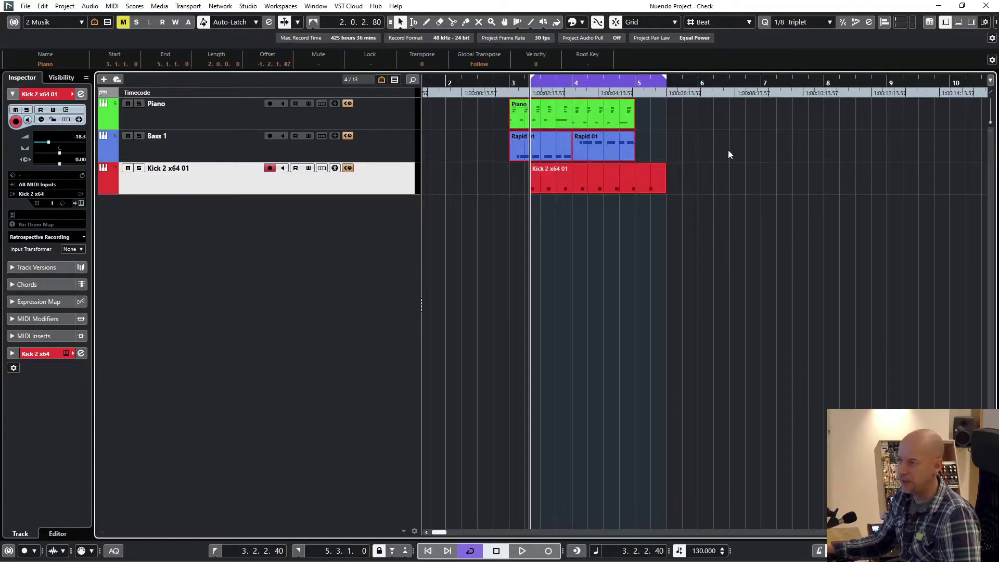
pyautogui.click(600, 185)
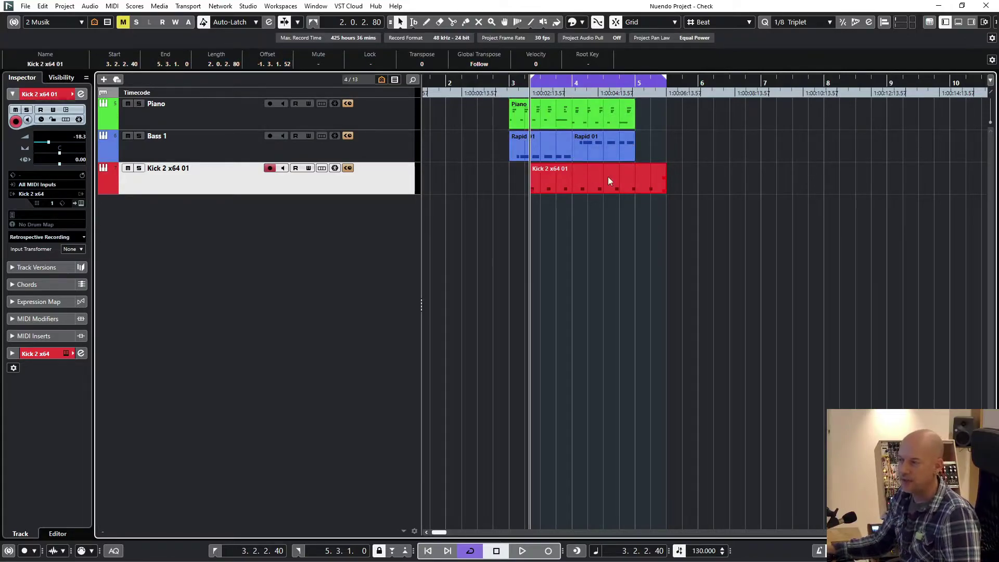
# Step: Open the Kick part in the Key Editor, examine its C2 notes against the grid, and close the editor
pyautogui.doubleClick(608, 177)
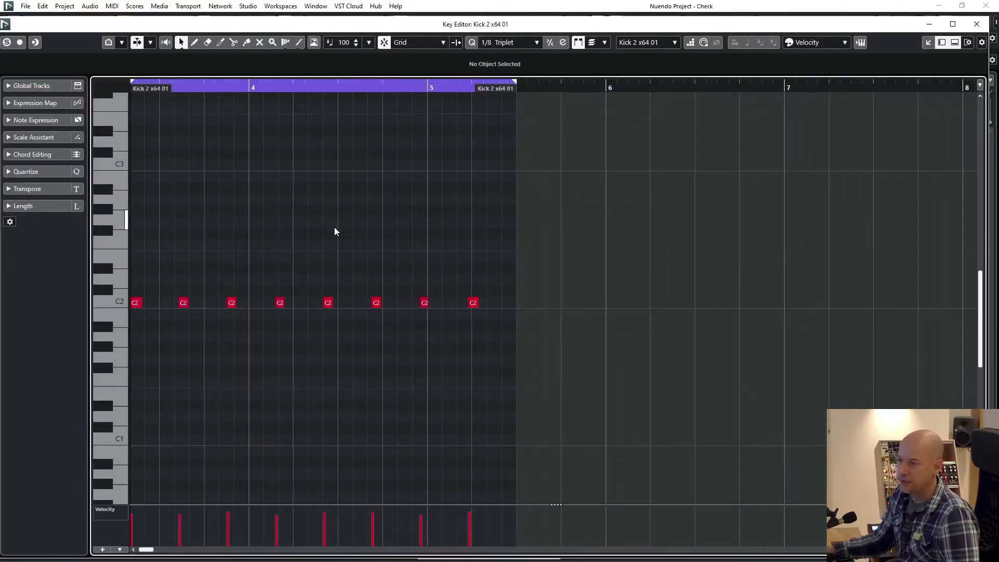
pyautogui.moveTo(157, 269); pyautogui.dragTo(494, 365)
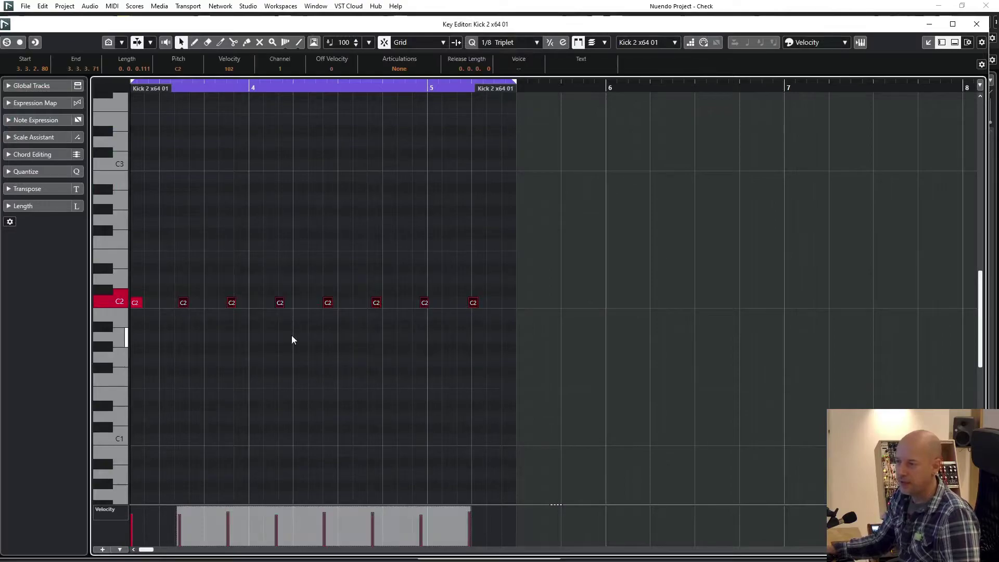
pyautogui.click(292, 336)
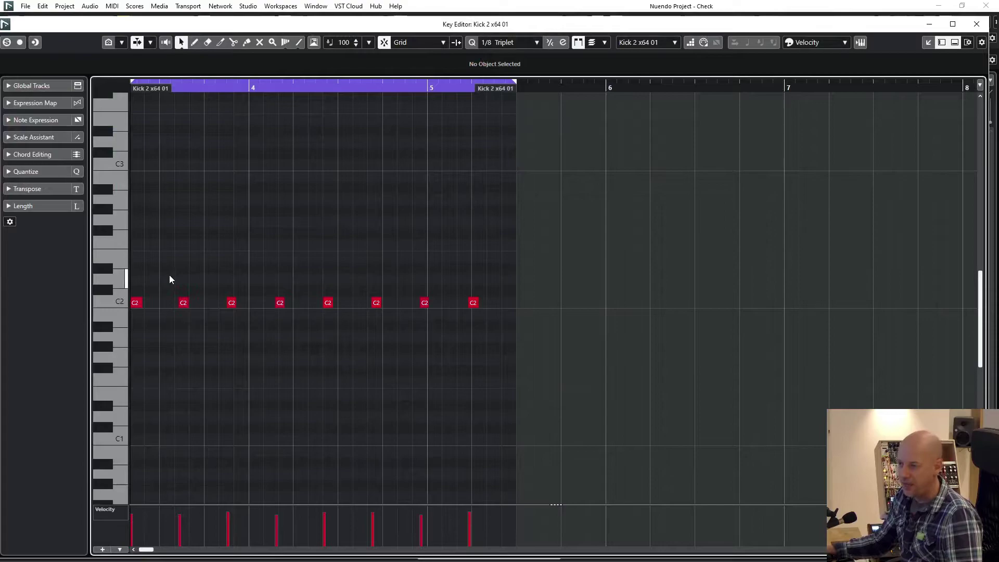
pyautogui.moveTo(170, 276); pyautogui.dragTo(197, 301)
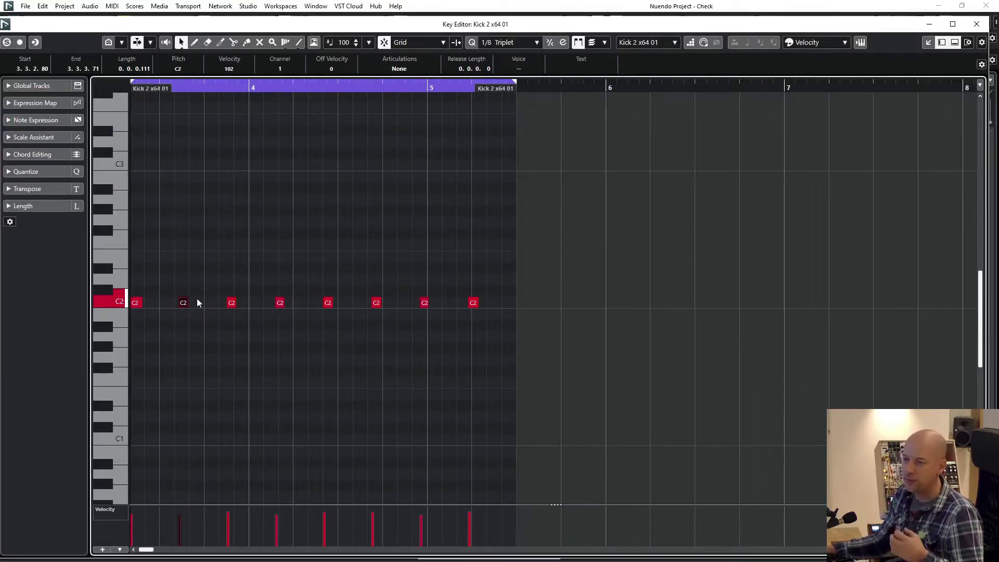
pyautogui.click(276, 212)
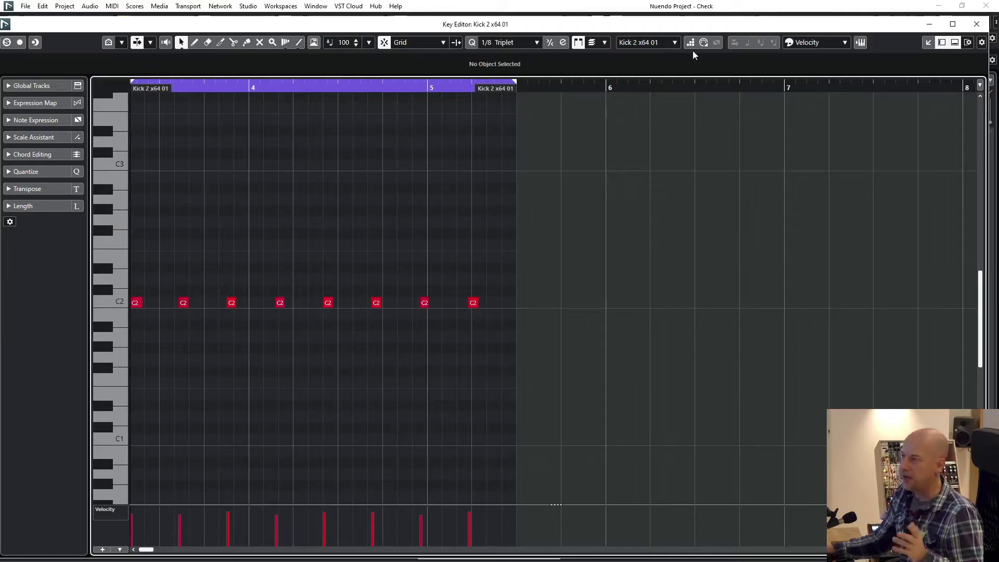
pyautogui.click(977, 24)
# Step: Set the locator range to the first Rapid 01 part on the Bass 1 track
pyautogui.click(759, 203)
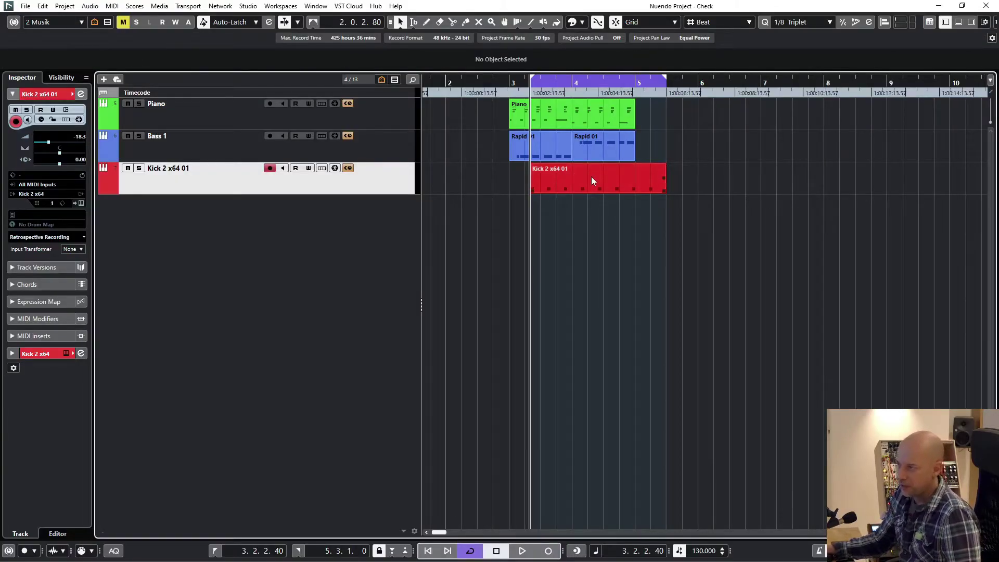
pyautogui.click(545, 146)
pyautogui.press('p')
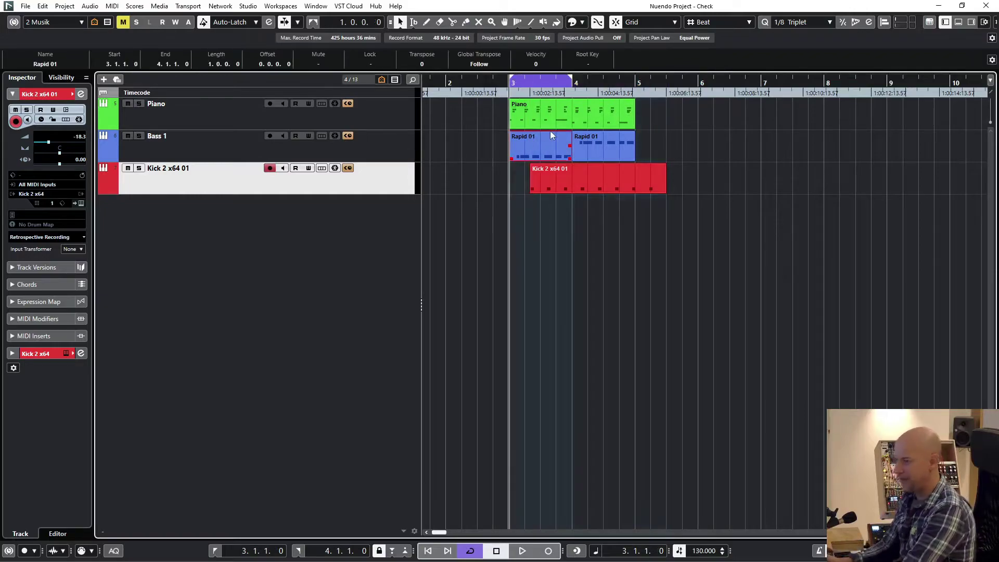
# Step: Move the Kick part to the start of bar 3 and play it against the Piano and Bass parts with cycle off
pyautogui.moveTo(582, 186); pyautogui.dragTo(567, 186)
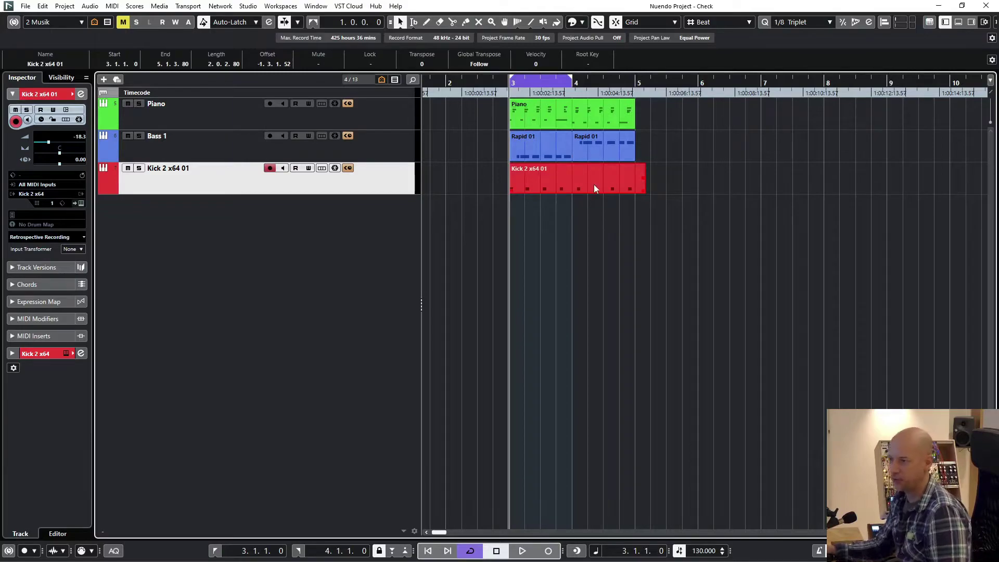
pyautogui.press('space')
pyautogui.press('KP_Divide')
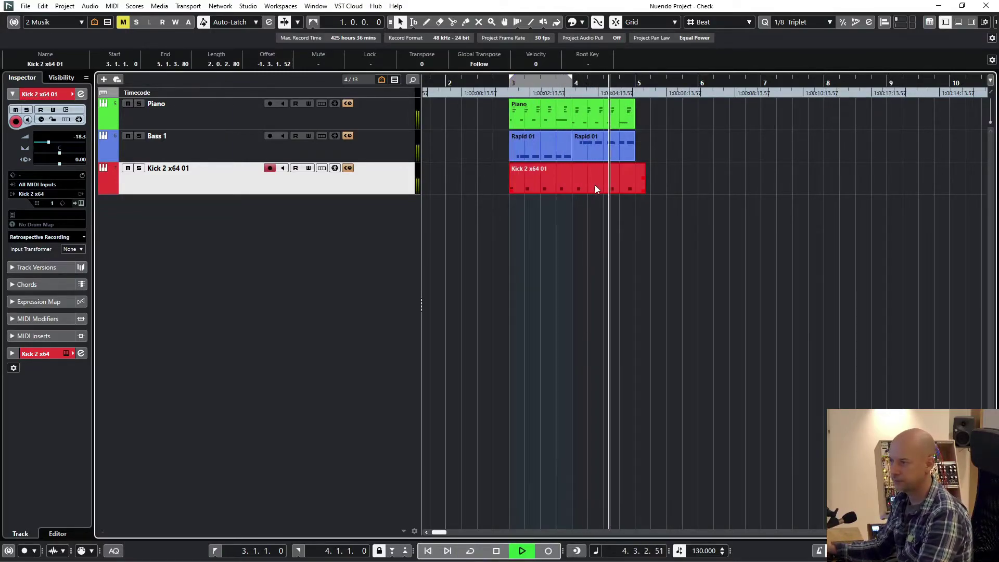
pyautogui.press('space')
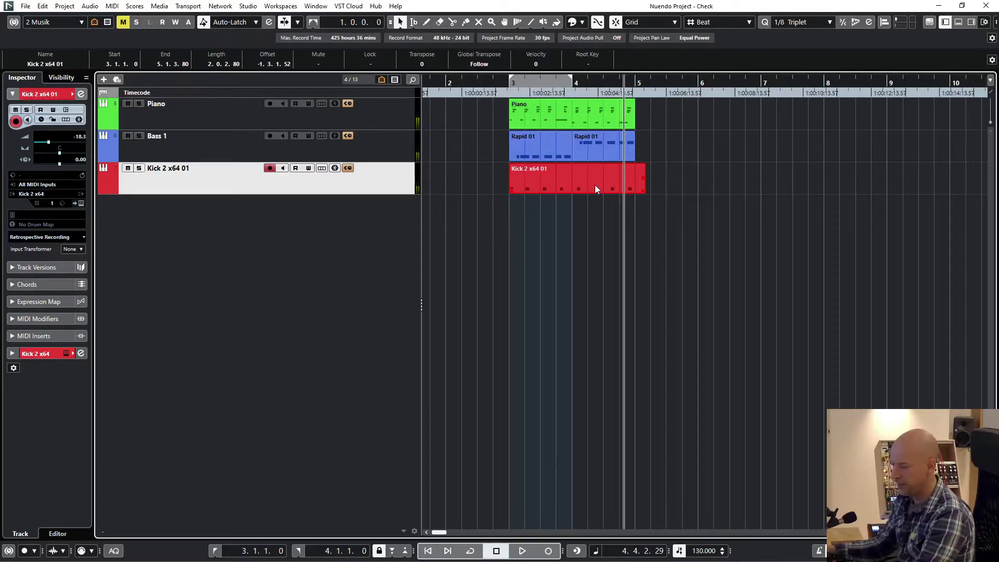
# Step: Undo the Kick part's move and the tempo change, and switch the Kick track to musical time base
pyautogui.hotkey('ctrl', 'z')
pyautogui.hotkey('ctrl', 'shift', 'z')
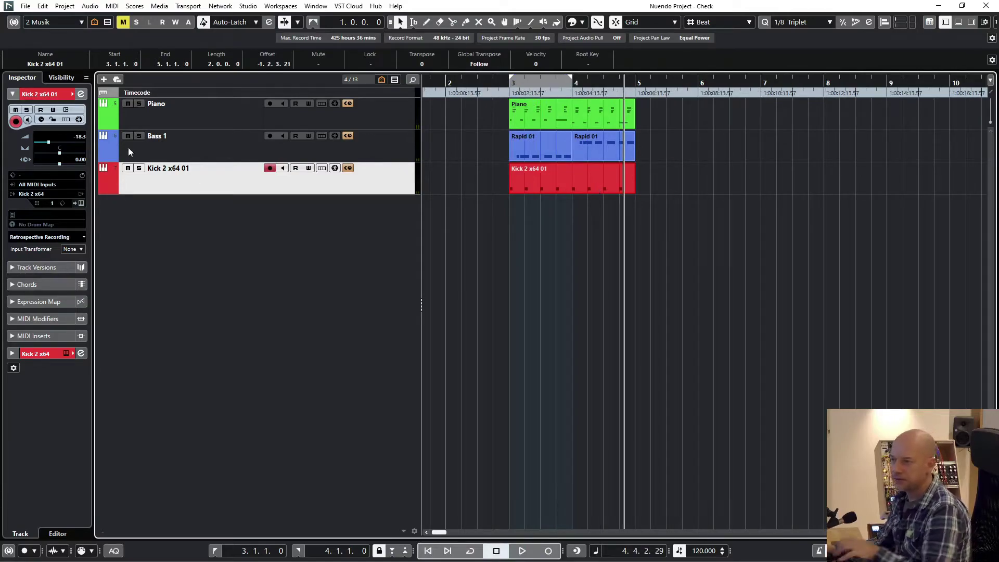
pyautogui.click(41, 119)
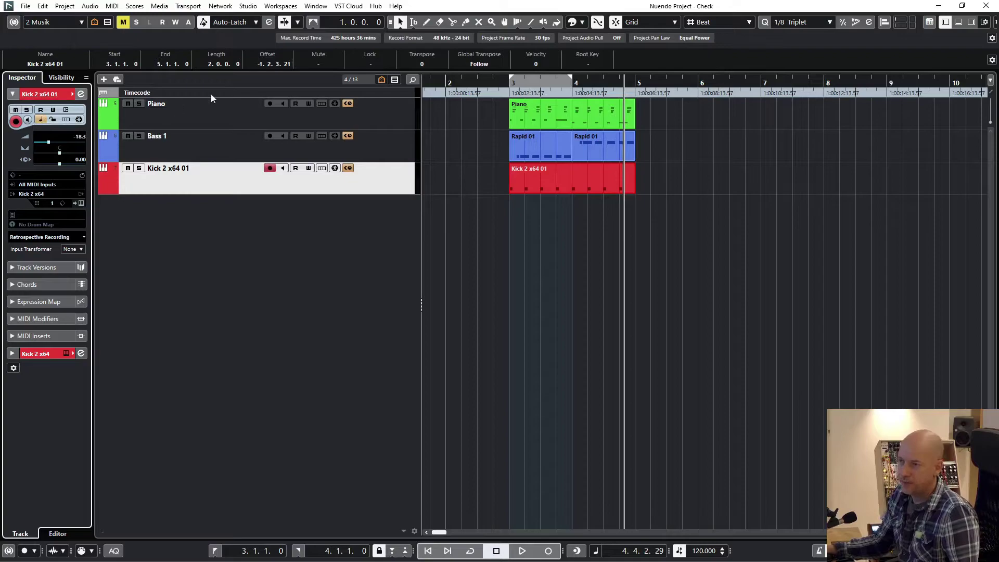
# Step: Mute the Piano, Bass 1 and Kick tracks together and switch to the FX track visibility configuration
pyautogui.keyDown('shift'); pyautogui.click(204, 114); pyautogui.keyUp('shift')
pyautogui.press('m')
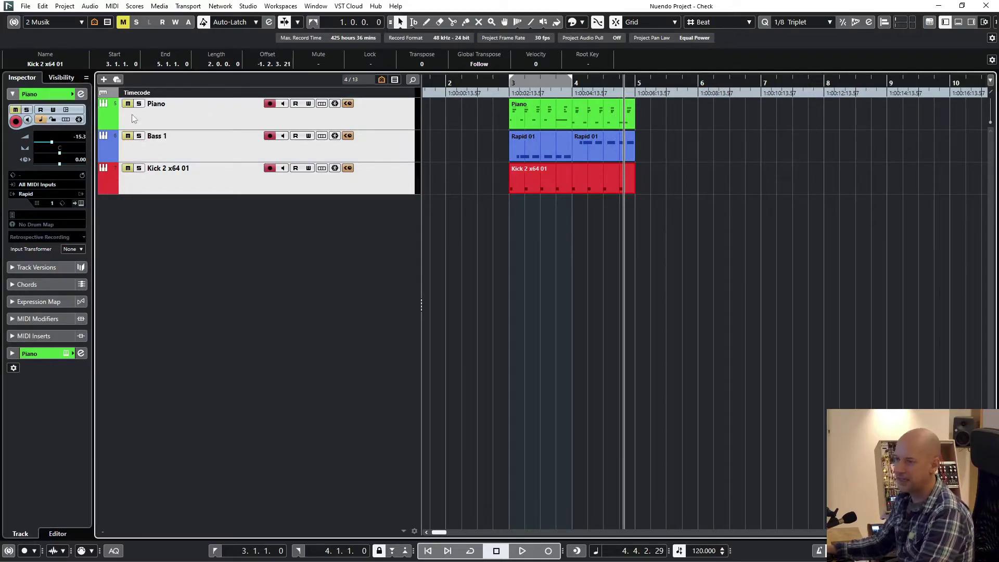
pyautogui.click(84, 21)
pyautogui.click(42, 34)
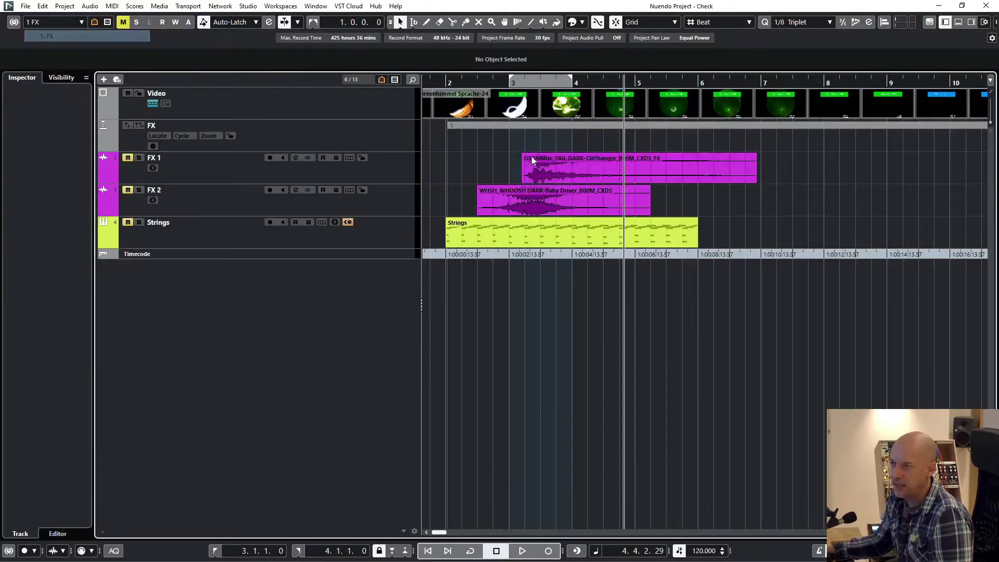
# Step: Open the Video Player below the track list and unmute the FX 1, FX 2 and Strings tracks
pyautogui.press('F8')
pyautogui.moveTo(201, 354); pyautogui.dragTo(244, 288)
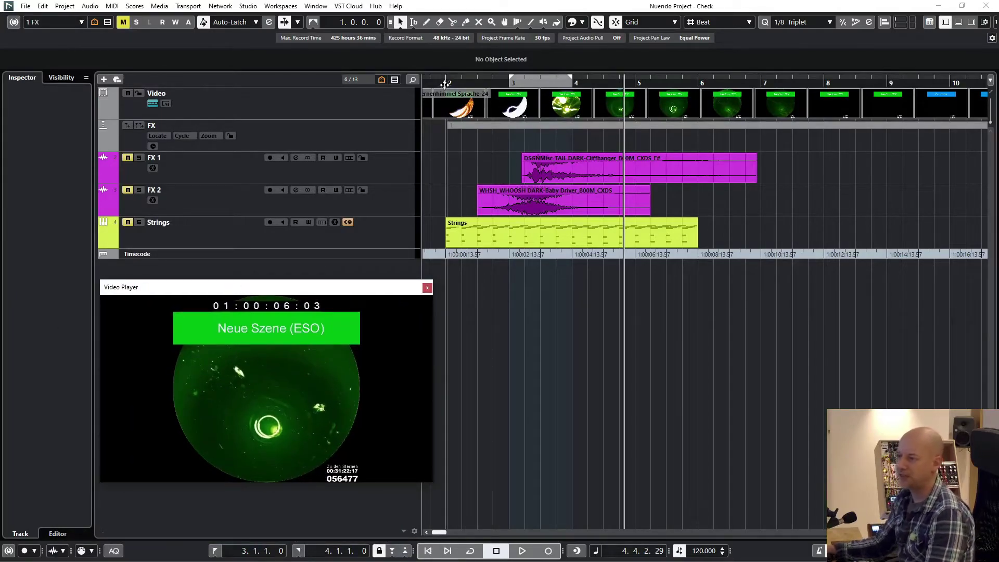
pyautogui.click(128, 157)
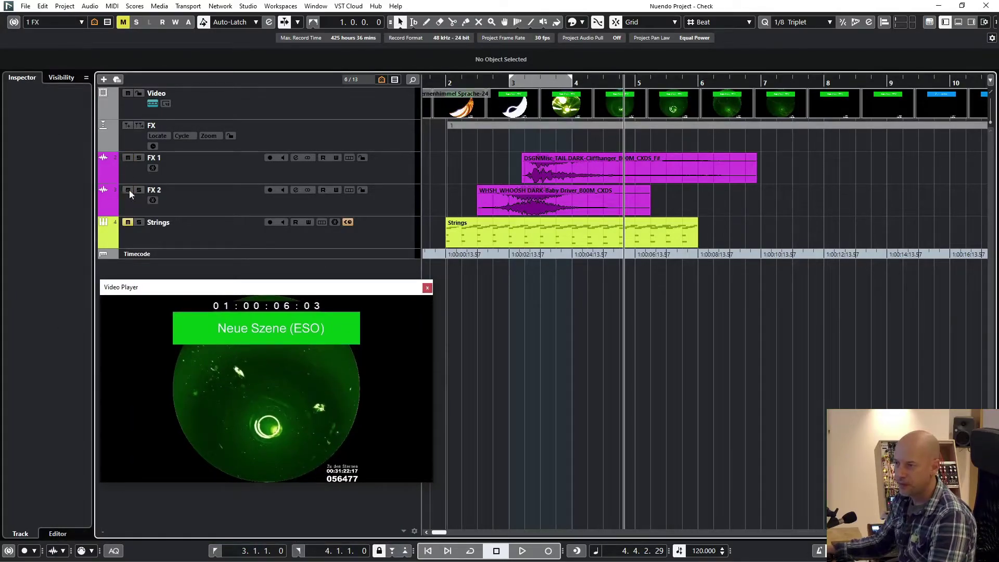
pyautogui.click(218, 169)
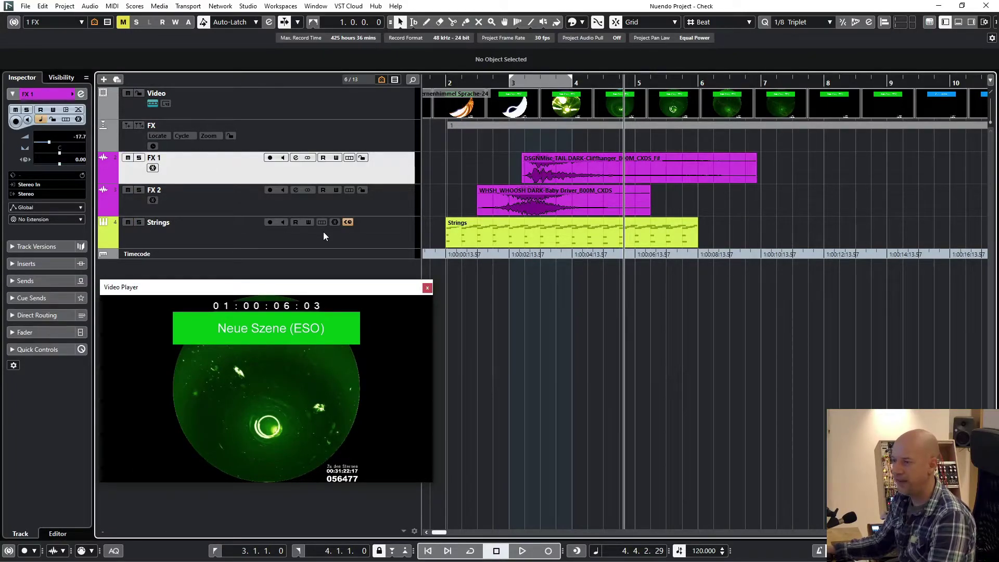
# Step: Set the locators to the selected FX and Strings events including the cycle marker, and play them with the video from bar 2
pyautogui.click(221, 241)
pyautogui.moveTo(685, 193); pyautogui.dragTo(763, 230)
pyautogui.press('p')
pyautogui.press('l')
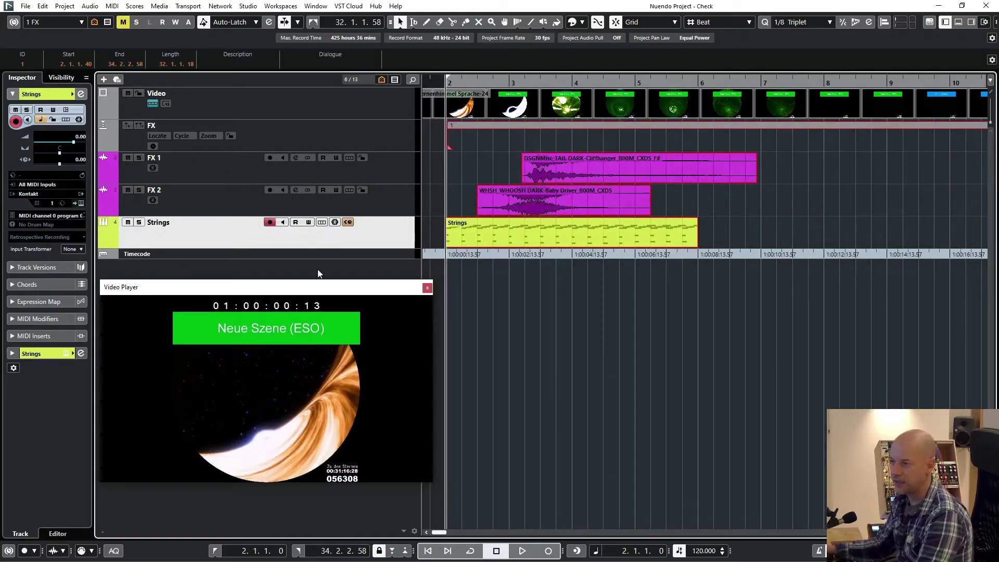
pyautogui.press('space')
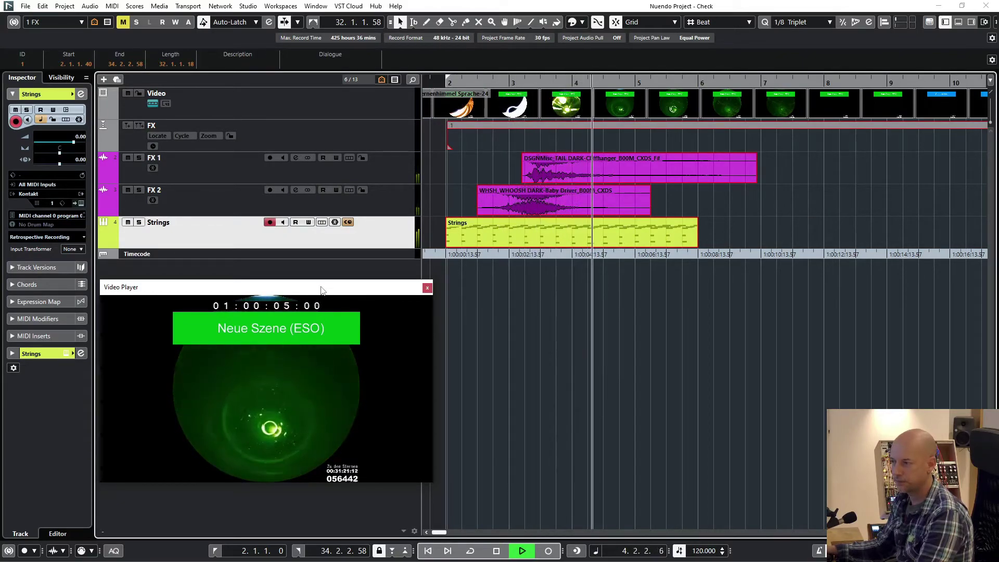
pyautogui.press('space')
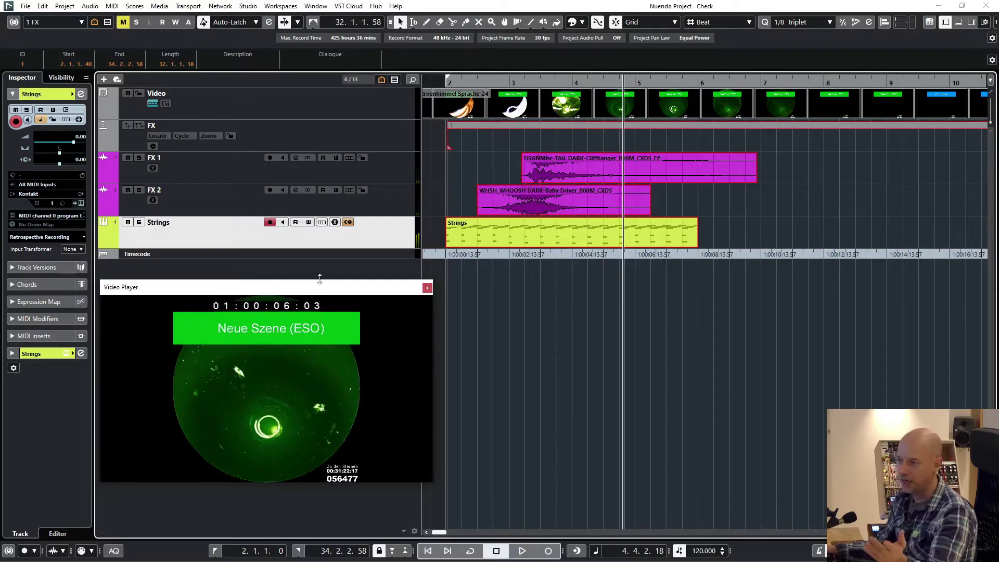
# Step: Compare the time base settings of the FX 1, Strings and FX 2 tracks, and clear the event selection
pyautogui.click(209, 177)
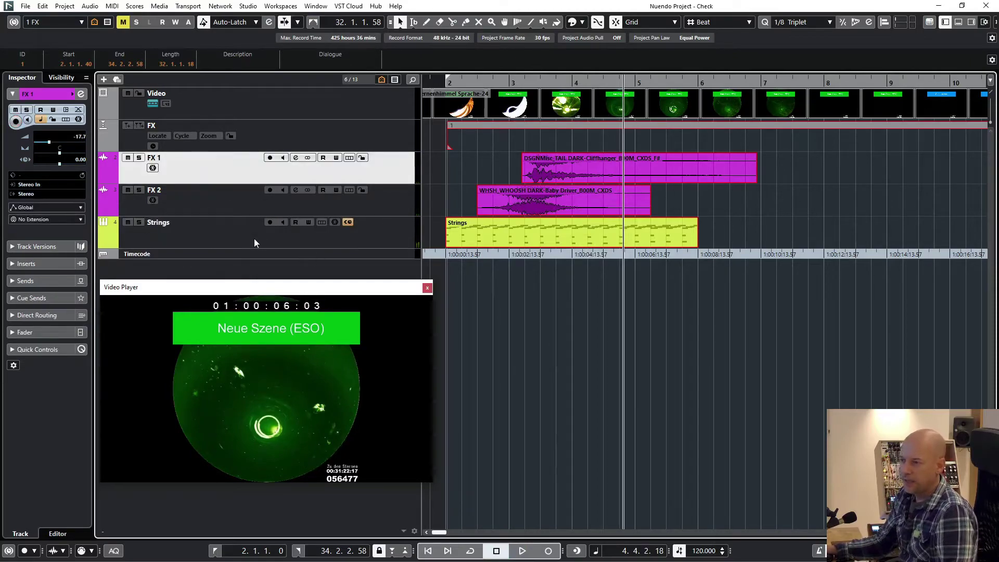
pyautogui.click(250, 243)
pyautogui.click(225, 169)
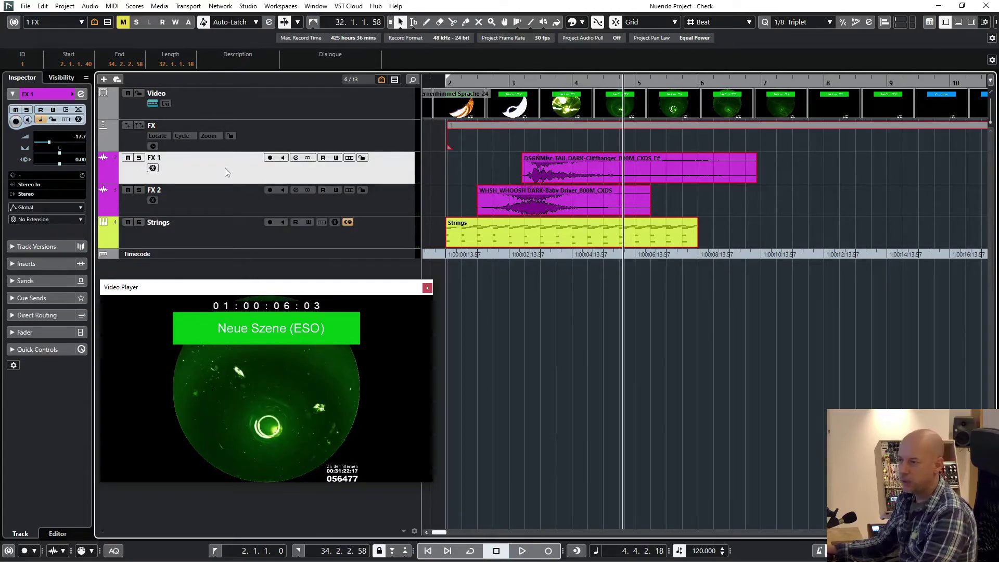
pyautogui.click(208, 206)
pyautogui.click(441, 165)
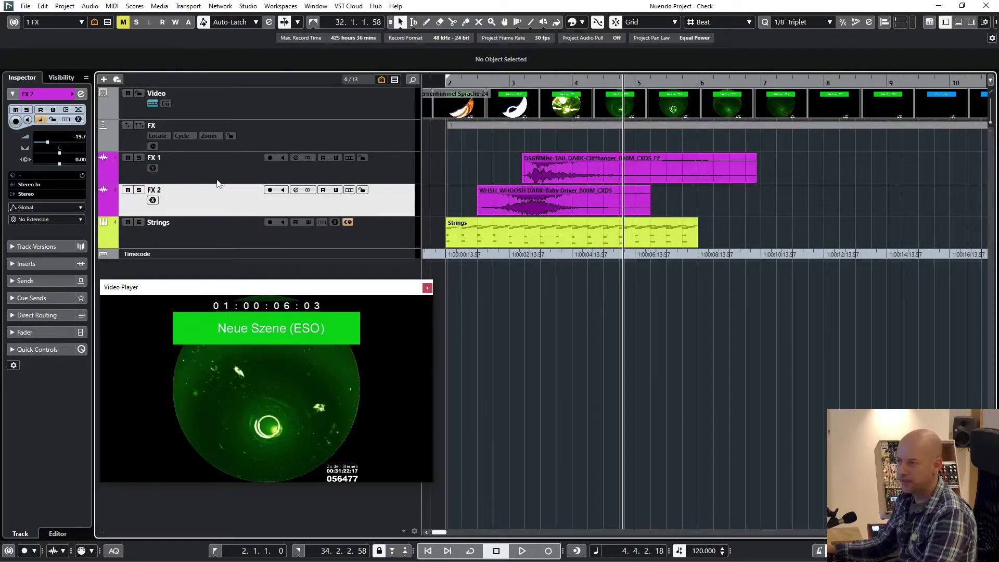
# Step: Solo the FX 1 and FX 2 tracks and play both sound effects with the video from the left locator
pyautogui.keyDown('shift'); pyautogui.click(223, 181); pyautogui.keyUp('shift')
pyautogui.press('KP_1')
pyautogui.press('s')
pyautogui.press('space')
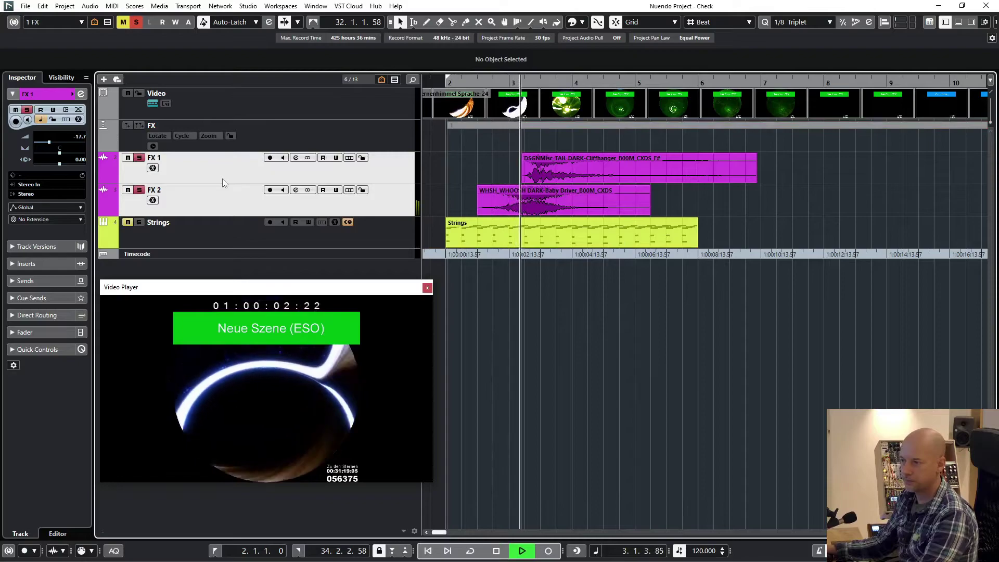
pyautogui.press('space')
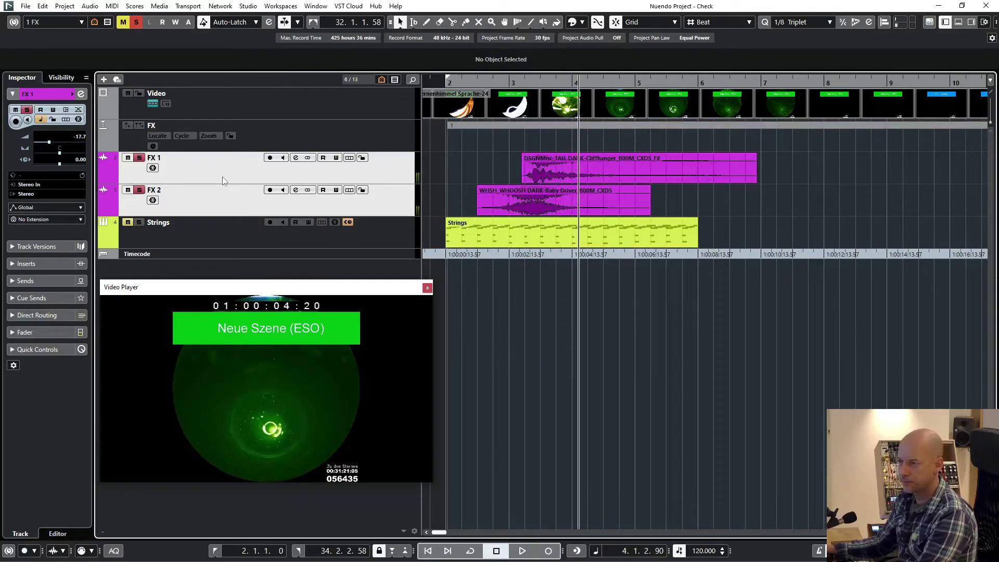
# Step: Solo the FX 2 track's whoosh event and play it with the video from 2.3.1.0
pyautogui.click(514, 193)
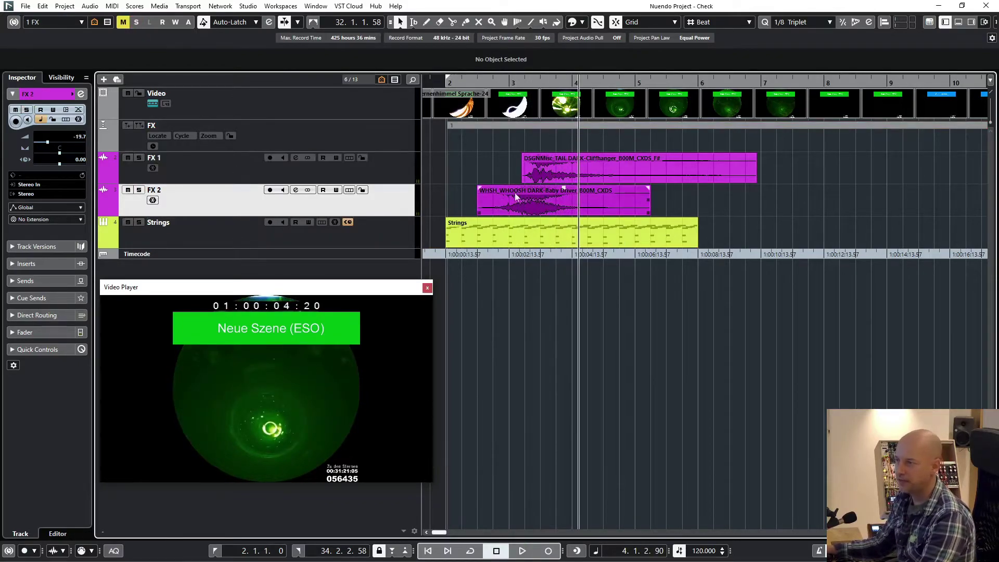
pyautogui.click(475, 83)
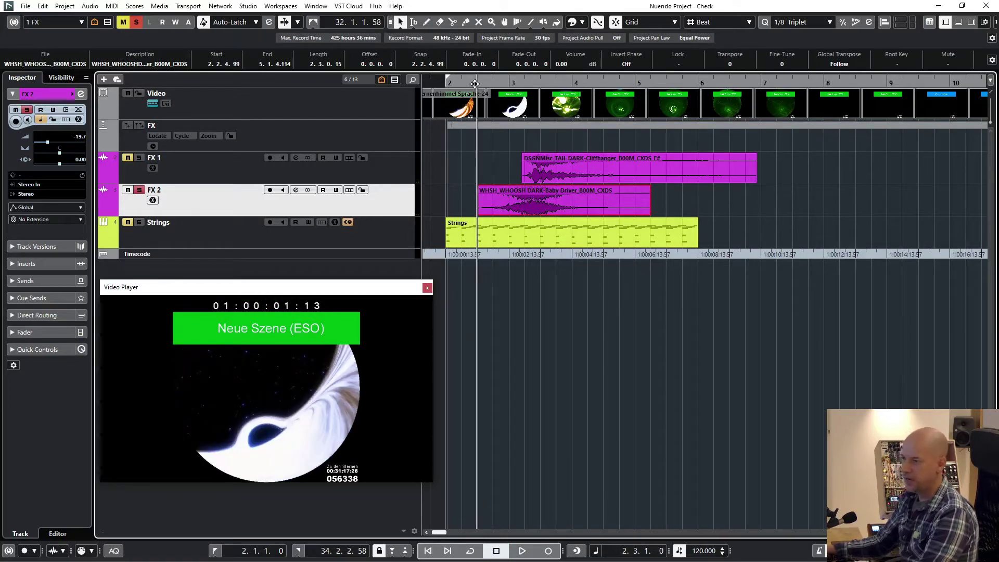
pyautogui.press('space')
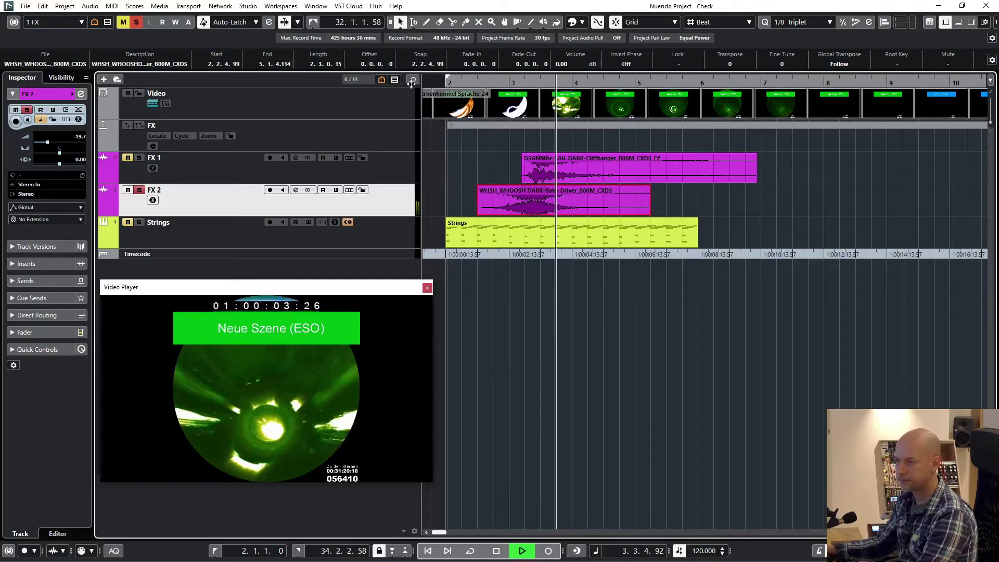
pyautogui.press('space')
# Step: Play the soloed FX 1 track with the video from 3.2.1.0 and turn solo off
pyautogui.click(161, 165)
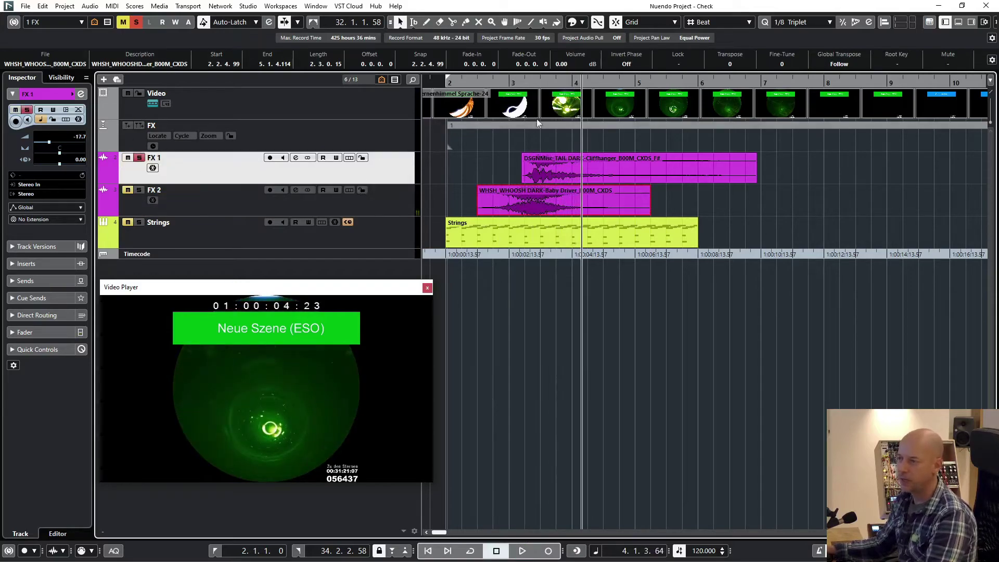
pyautogui.click(523, 82)
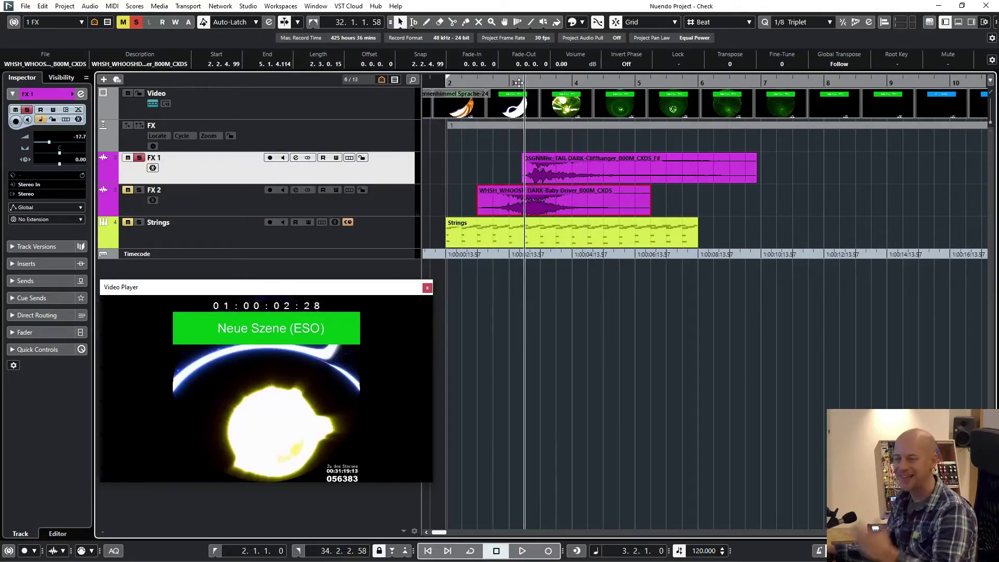
pyautogui.press('space')
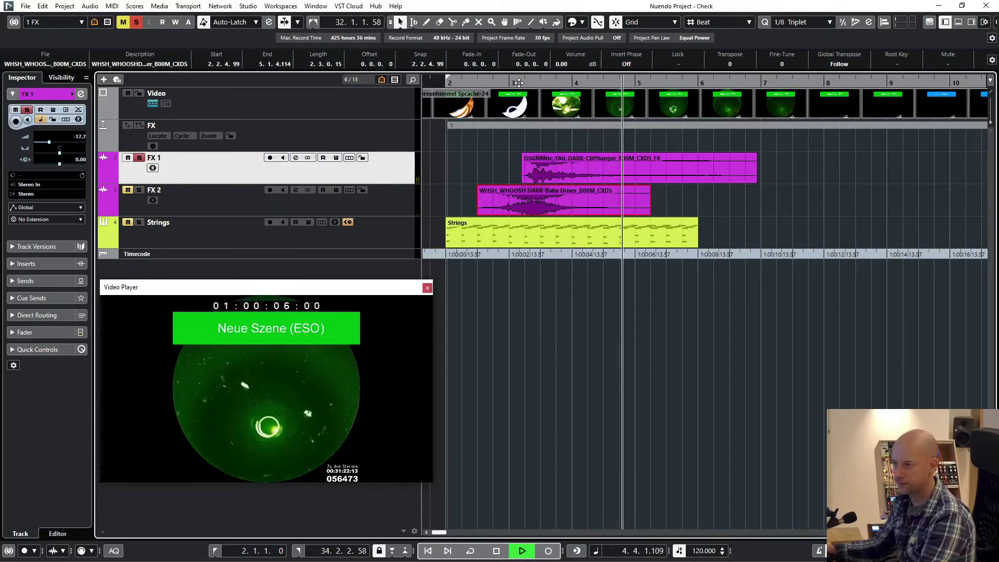
pyautogui.press('space')
pyautogui.press('s')
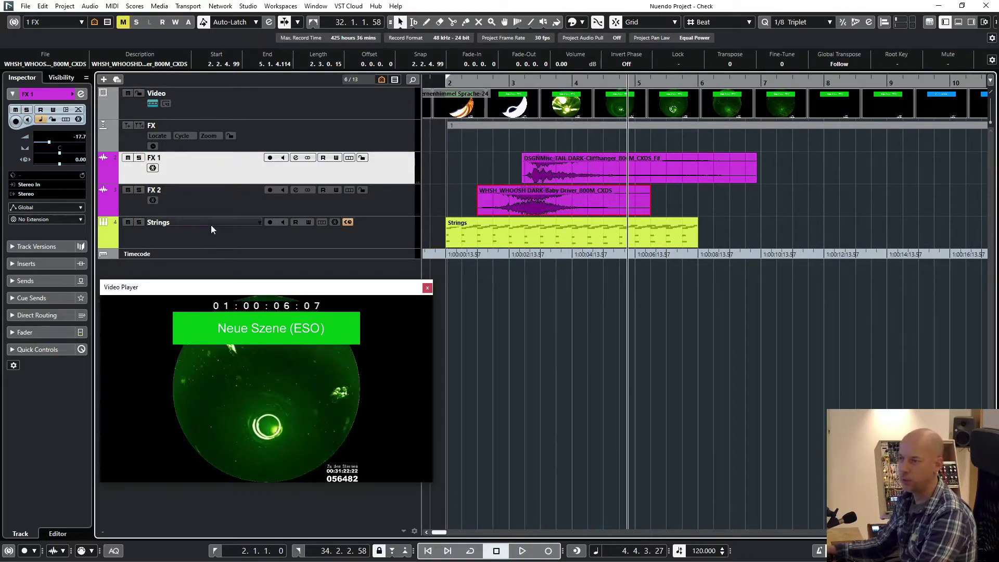
# Step: Select the Strings track and set the project tempo to 80 BPM
pyautogui.click(212, 229)
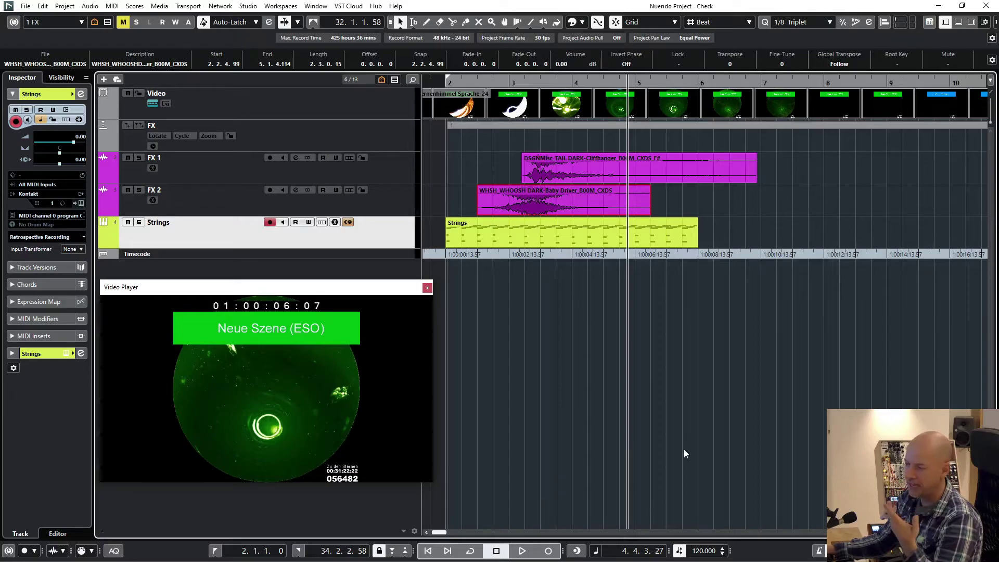
pyautogui.click(703, 550)
pyautogui.doubleClick(703, 551)
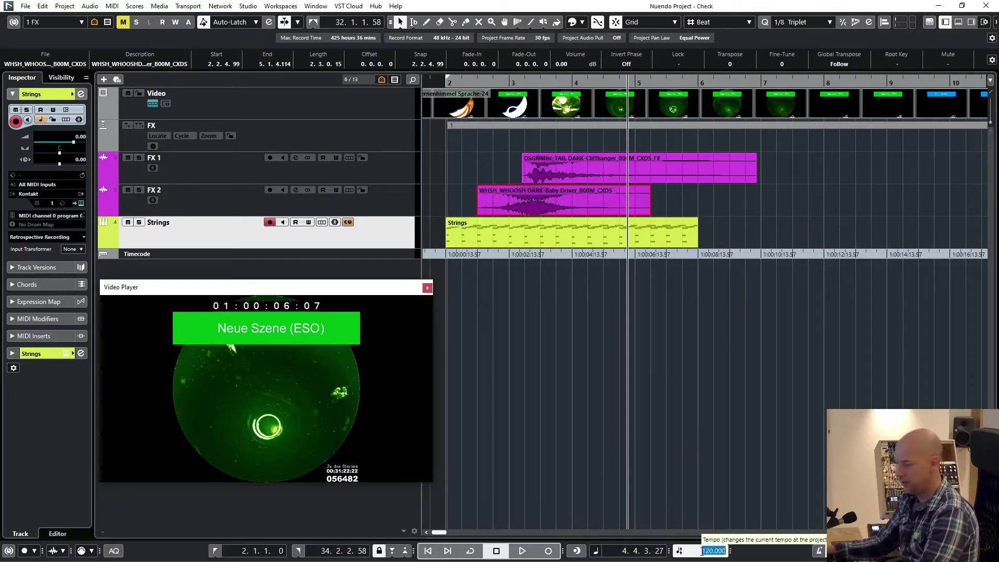
pyautogui.write('80')
pyautogui.press('Return')
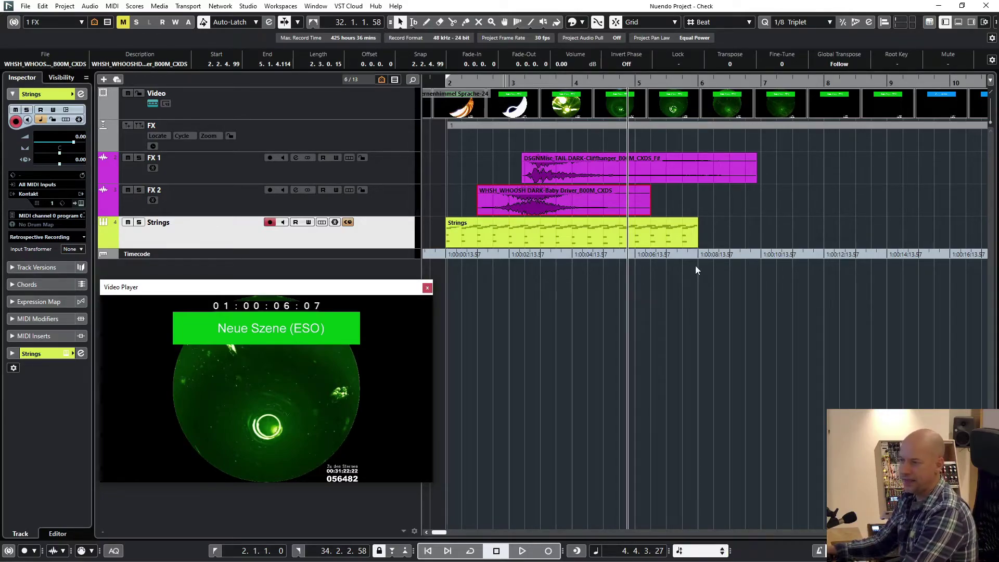
# Step: Play the FX and Strings tracks from the left locator at the new tempo to check their sync with the video
pyautogui.press('KP_1')
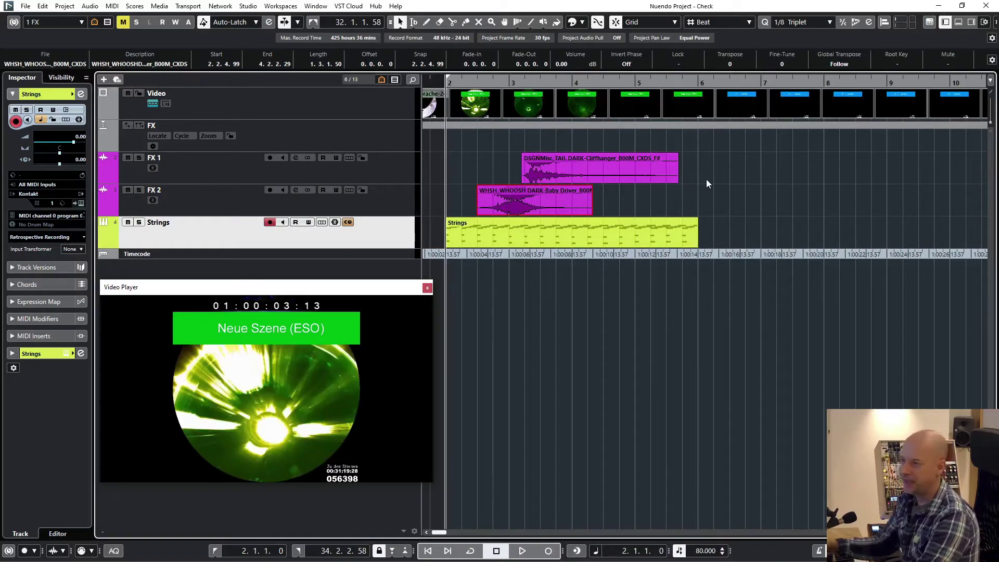
pyautogui.press('space')
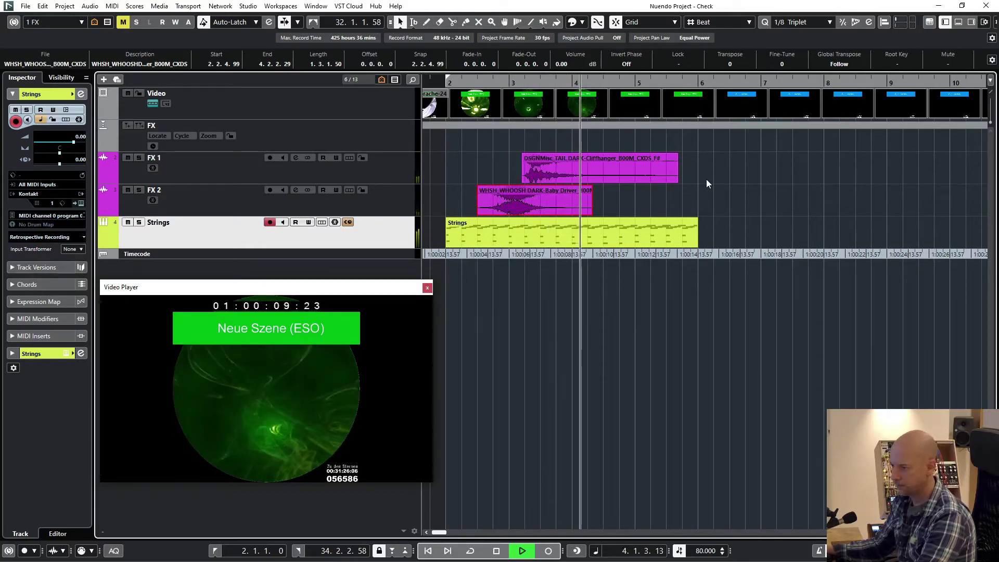
pyautogui.press('space')
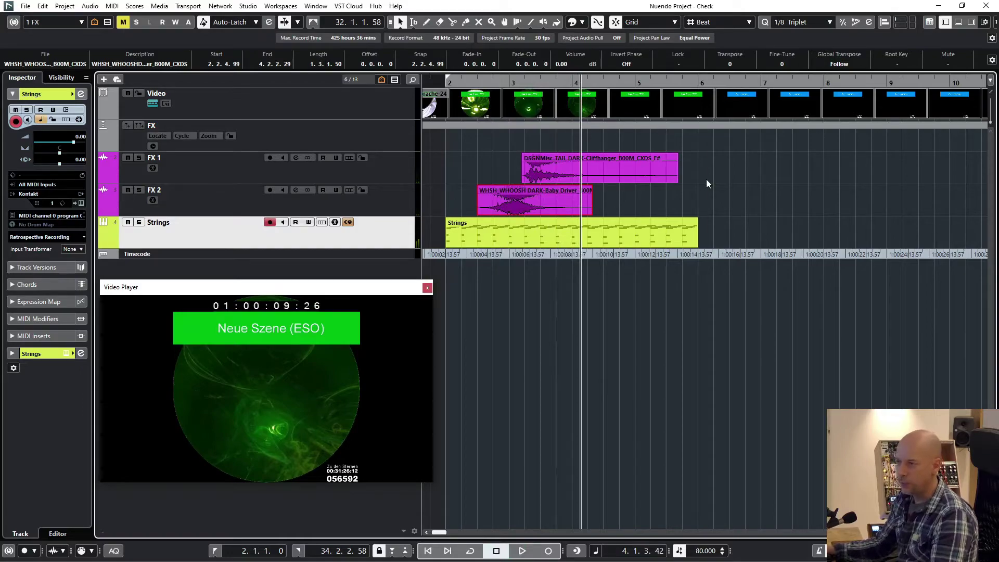
# Step: Scrub the playhead around the start of the FX 2 event and compare the video picture with the sound effects
pyautogui.click(482, 84)
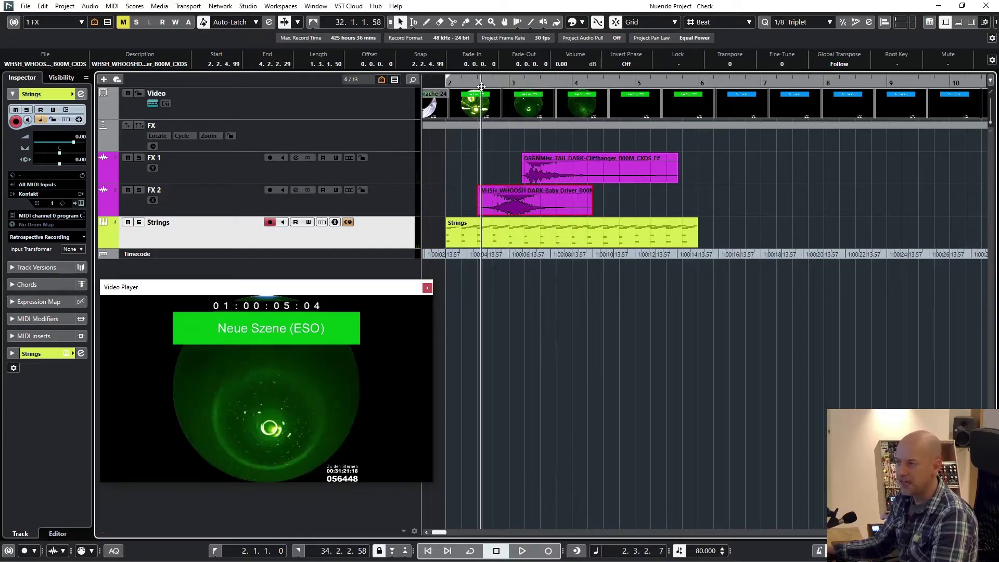
pyautogui.moveTo(481, 86); pyautogui.dragTo(567, 82)
pyautogui.hscroll(-3, 486, 176)
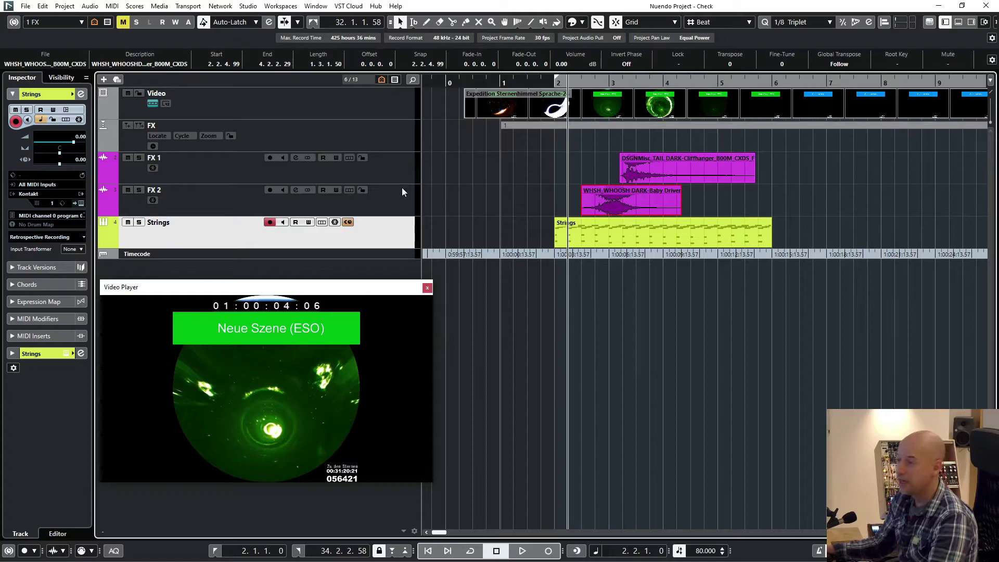
# Step: Play the FX 1 and FX 2 tracks soloed with the video from 2.3.1.0, then turn solo off
pyautogui.click(215, 198)
pyautogui.keyDown('shift'); pyautogui.click(210, 177); pyautogui.keyUp('shift')
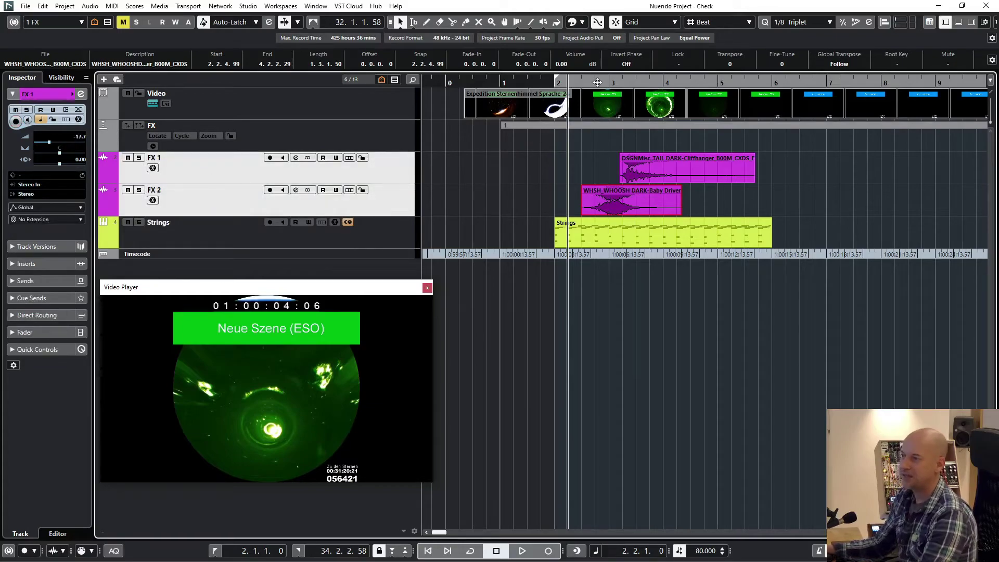
pyautogui.press('s')
pyautogui.click(575, 83)
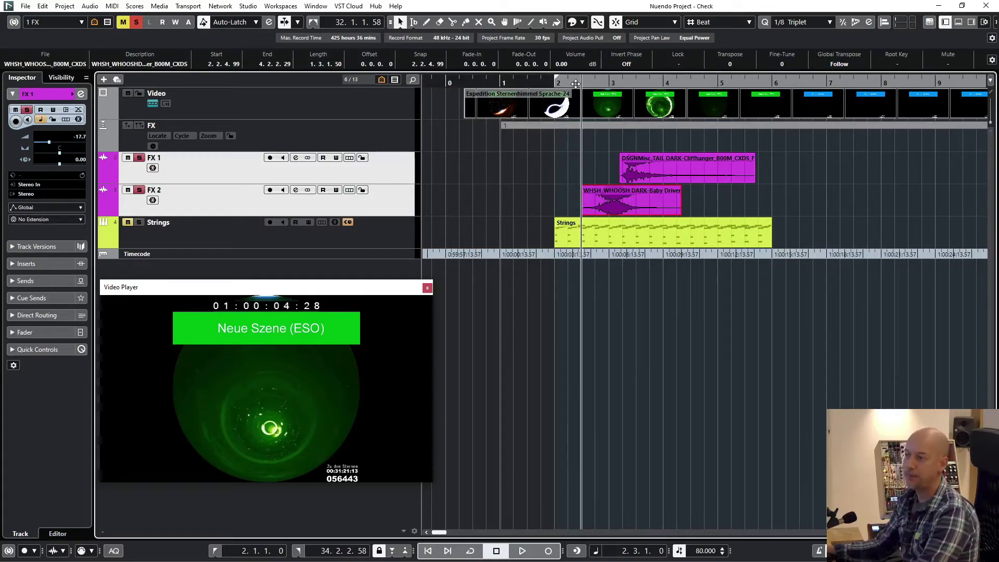
pyautogui.press('space')
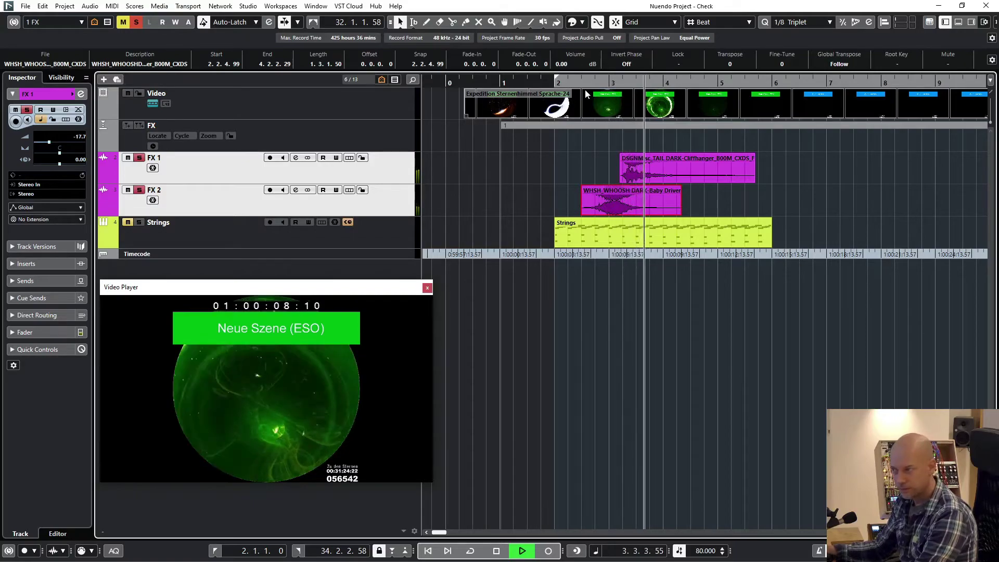
pyautogui.press('space')
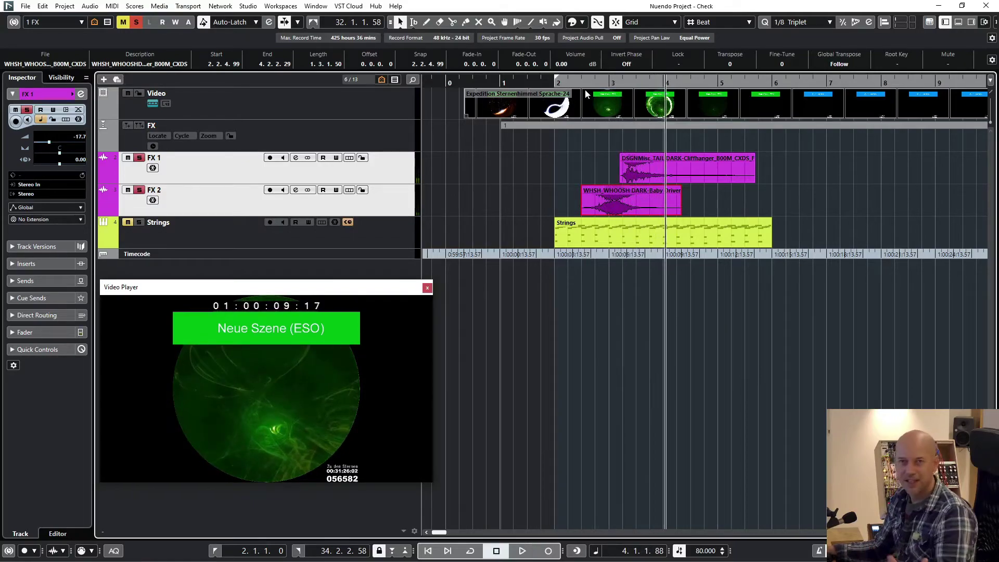
pyautogui.click(135, 22)
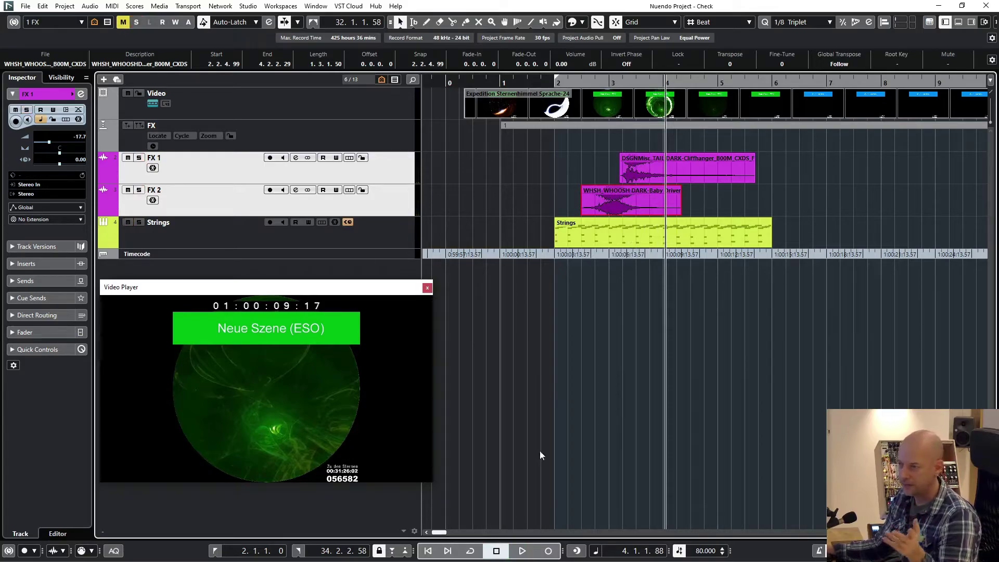
# Step: Set the project tempo to 120 BPM
pyautogui.click(706, 551)
pyautogui.write('120')
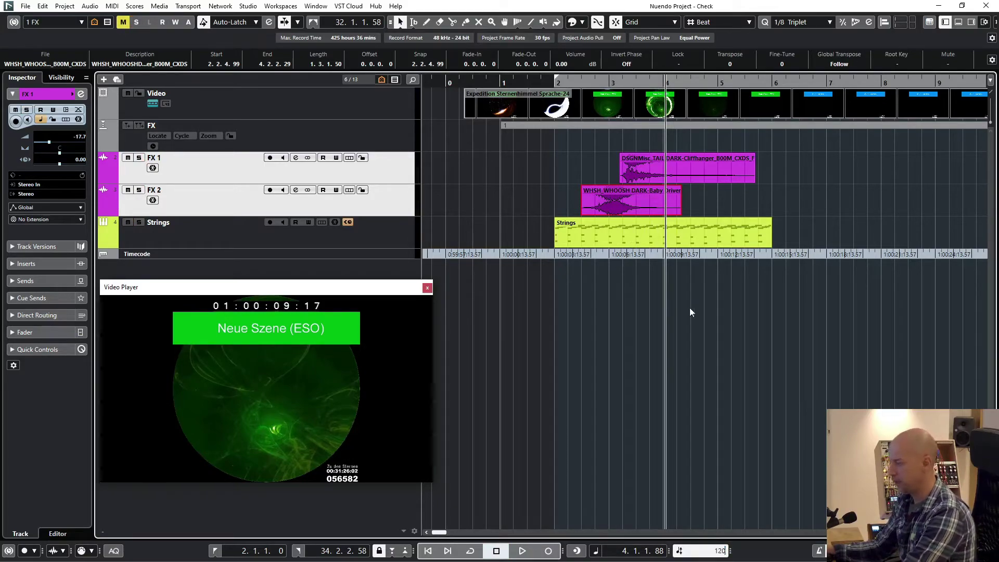
pyautogui.press('Return')
# Step: Switch the FX 1 and FX 2 tracks from musical to linear time base
pyautogui.click(401, 132)
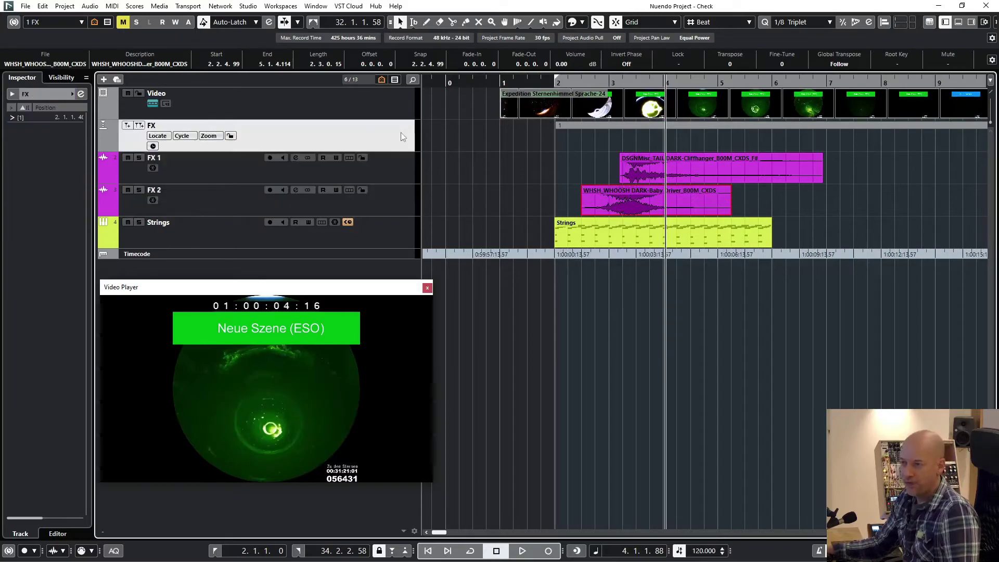
pyautogui.click(394, 165)
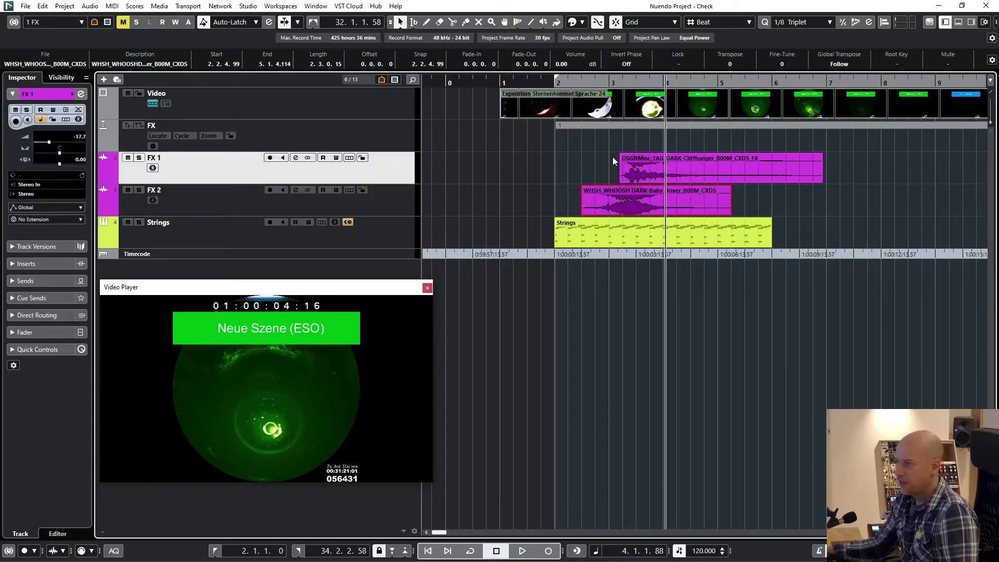
pyautogui.click(398, 202)
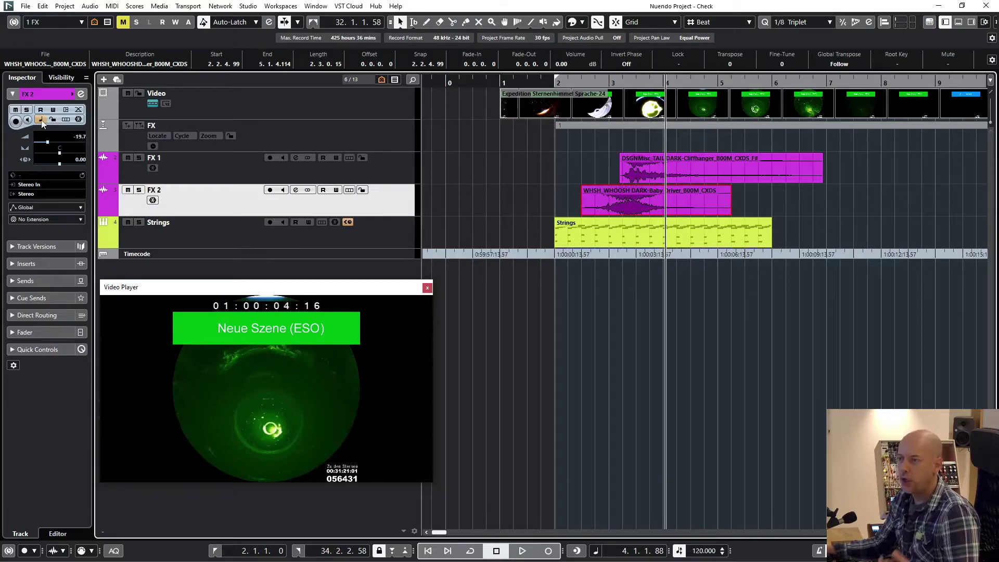
pyautogui.click(389, 170)
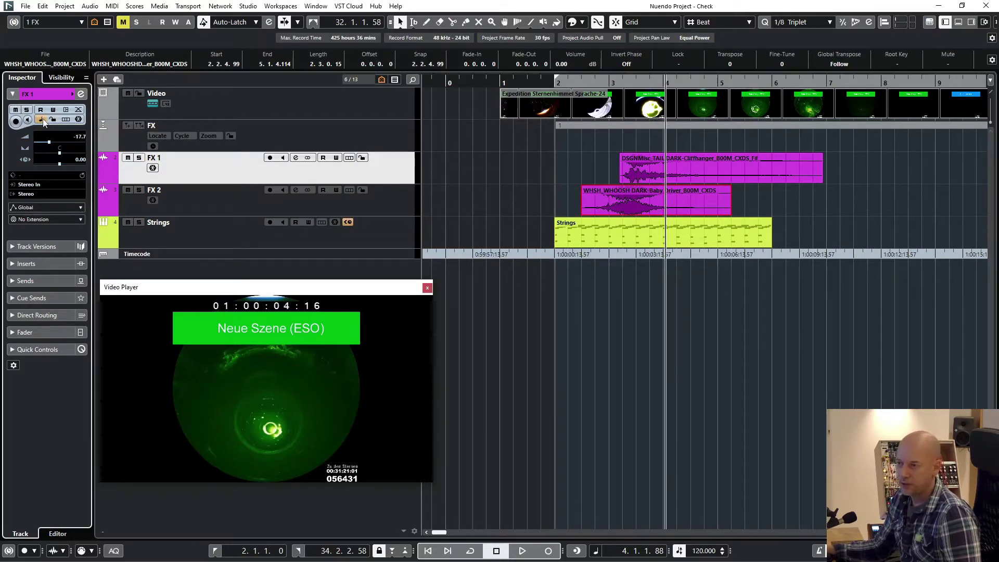
pyautogui.click(218, 196)
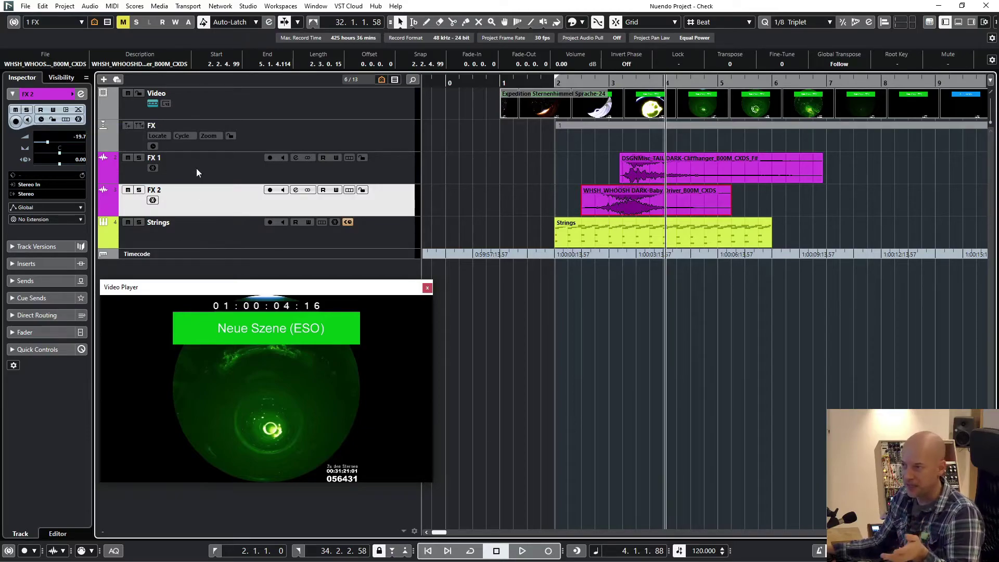
# Step: Place the playhead at the FX 2 event's start at 2.3.1.0 and check the time base of both FX tracks
pyautogui.moveTo(582, 81)
pyautogui.mouseDown()
pyautogui.moveTo(627, 82)
pyautogui.moveTo(573, 89)
pyautogui.mouseUp()
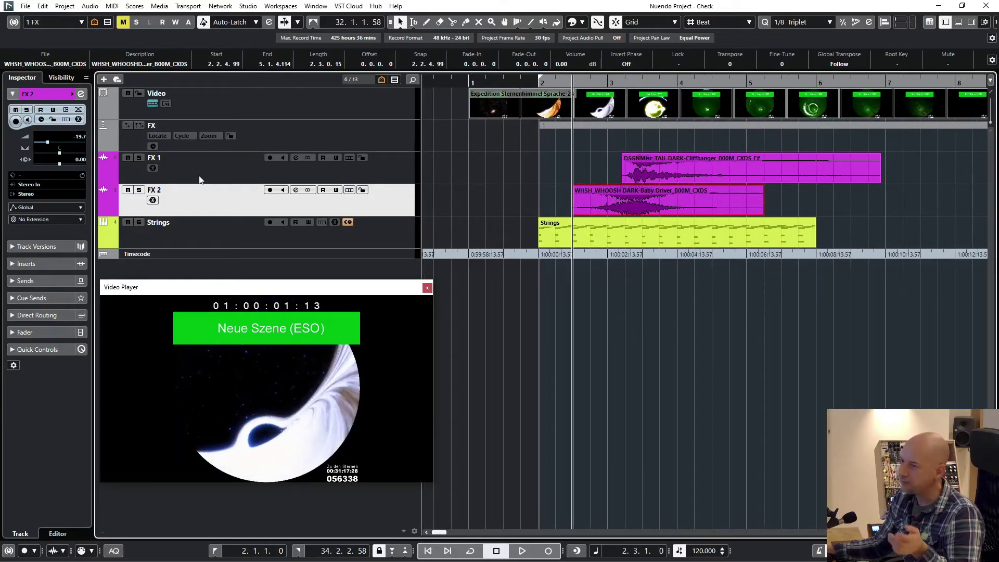
pyautogui.click(214, 168)
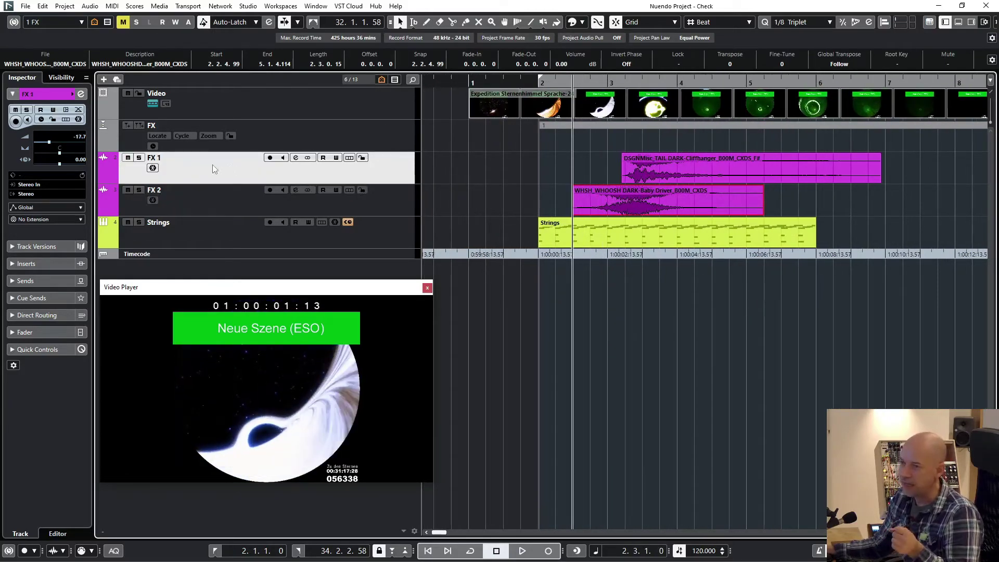
pyautogui.click(202, 207)
pyautogui.click(492, 195)
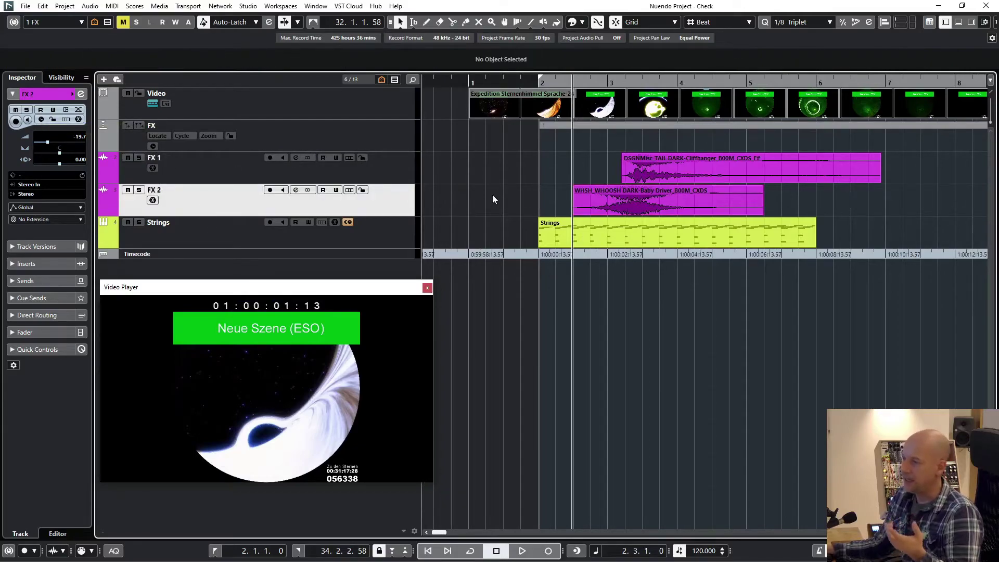
# Step: Select the Strings track and set the project tempo to 80 BPM
pyautogui.click(188, 232)
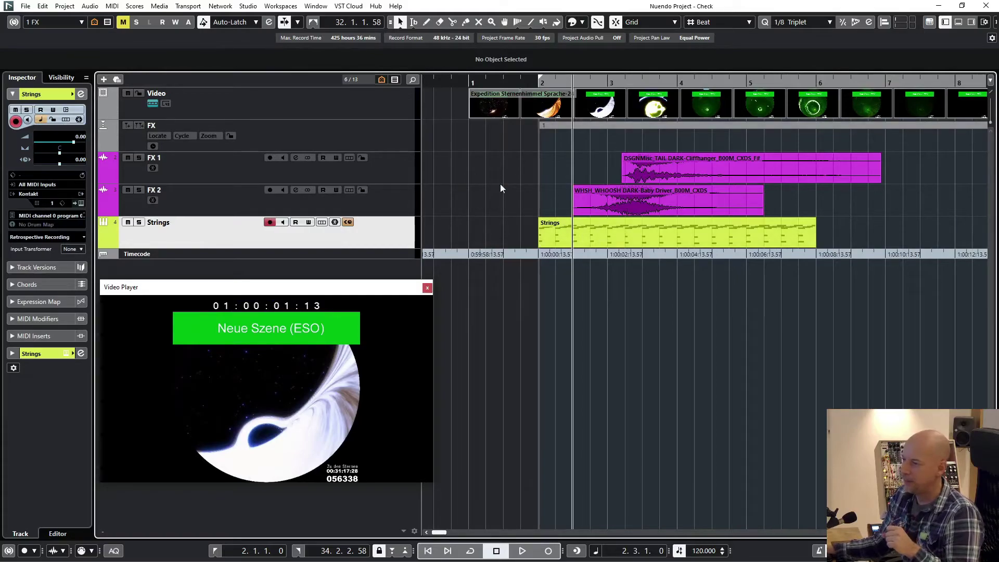
pyautogui.doubleClick(703, 551)
pyautogui.write('80')
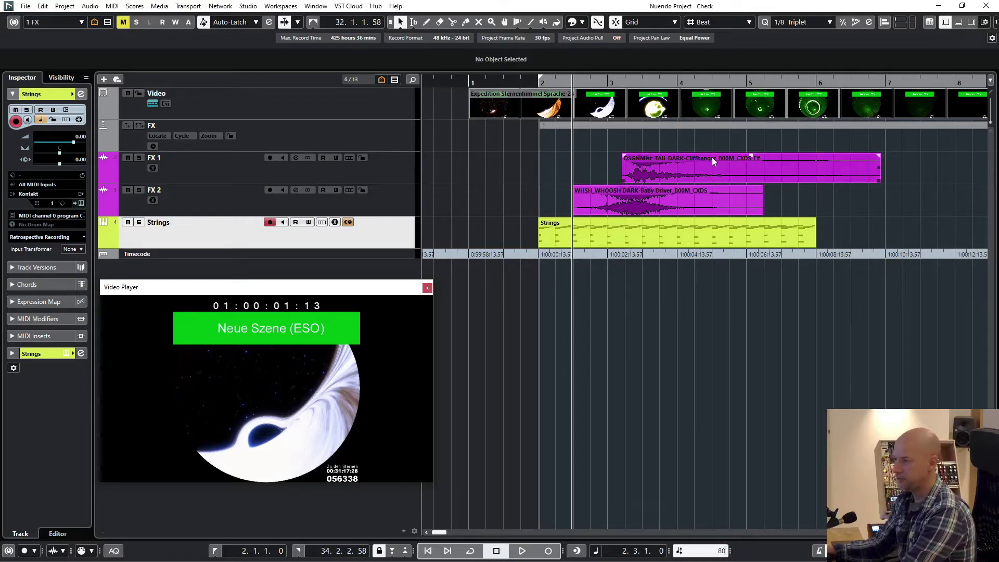
pyautogui.press('Return')
# Step: Play the project from just before the FX 2 event to check the sound effects against the video
pyautogui.hscroll(-2, 768, 192)
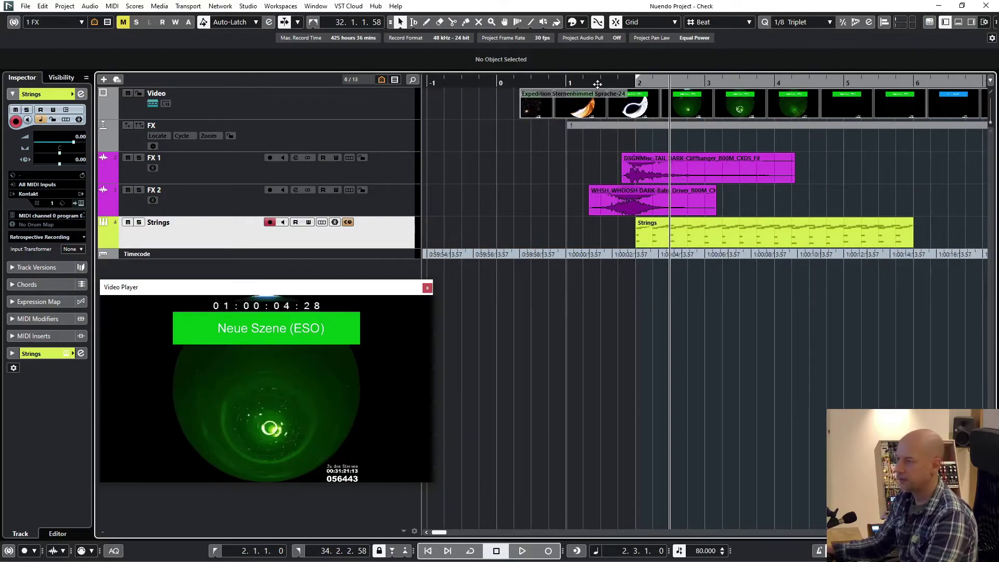
pyautogui.click(581, 84)
pyautogui.press('space')
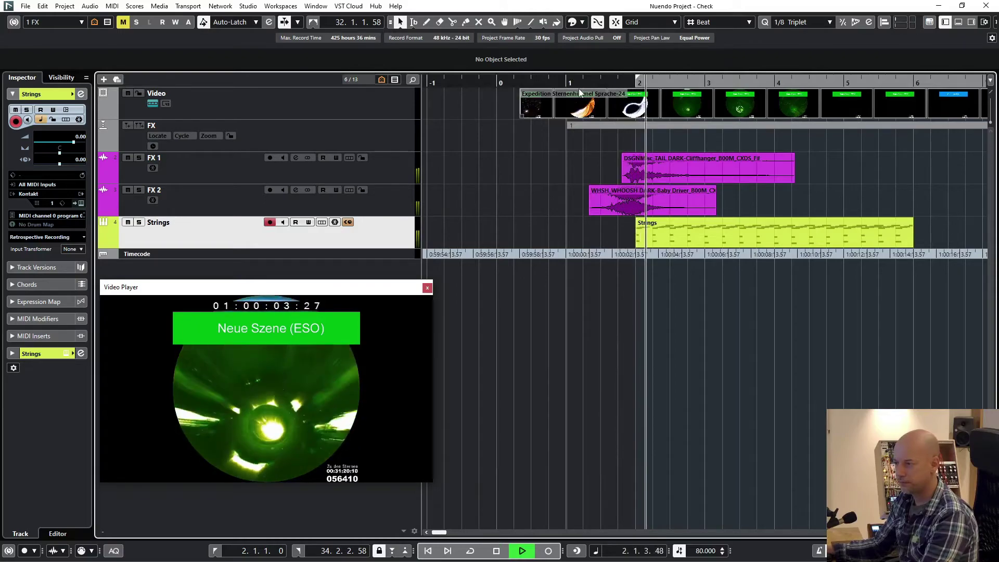
pyautogui.press('space')
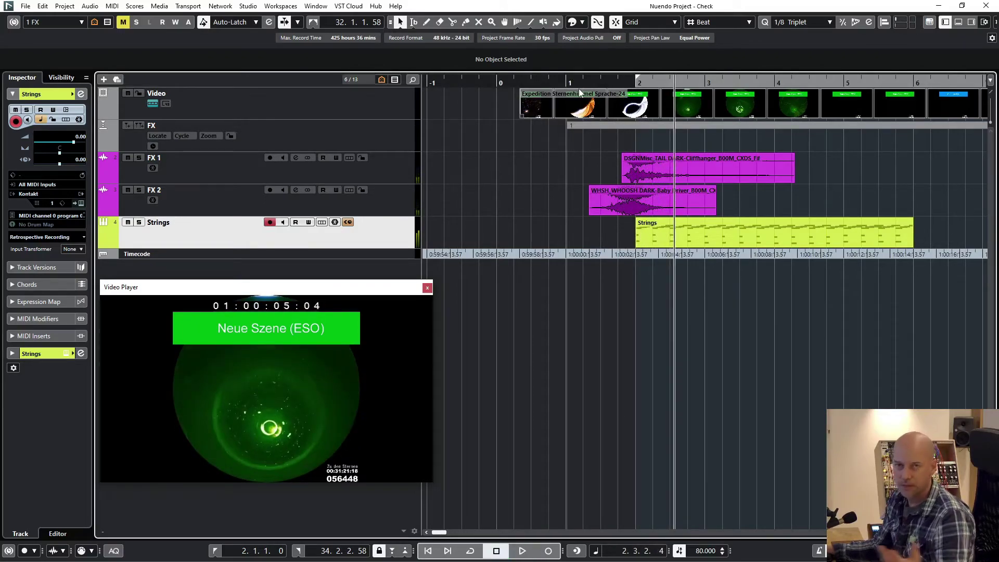
# Step: Move the Strings part to start at 0.3.1.0 and play the project from just before it
pyautogui.moveTo(723, 249); pyautogui.dragTo(624, 240)
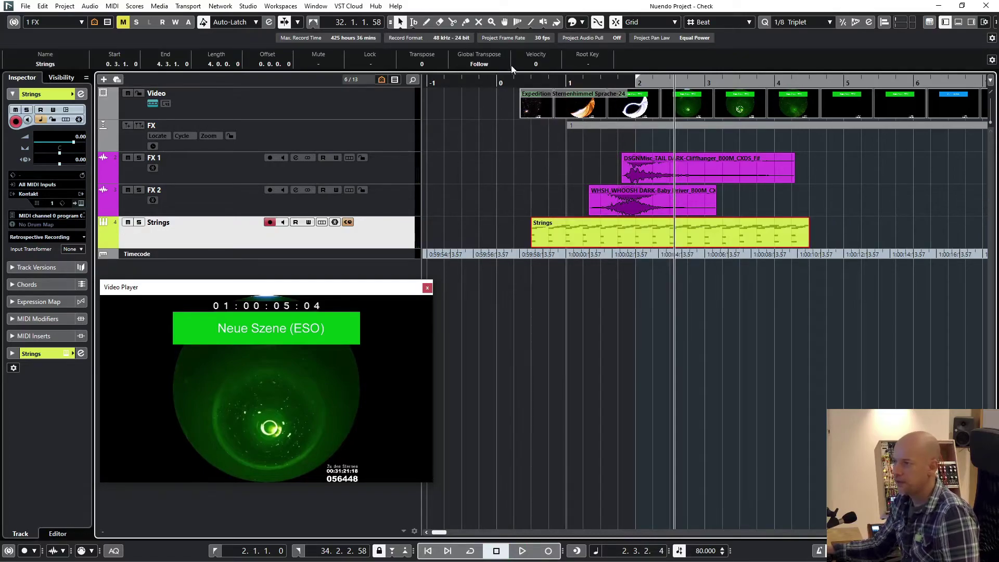
pyautogui.click(517, 80)
pyautogui.press('space')
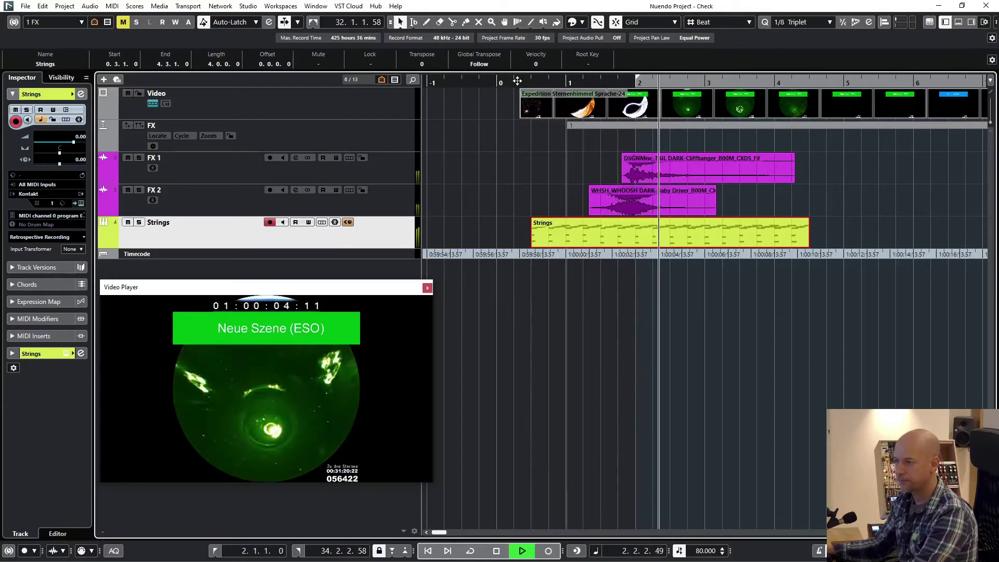
pyautogui.press('space')
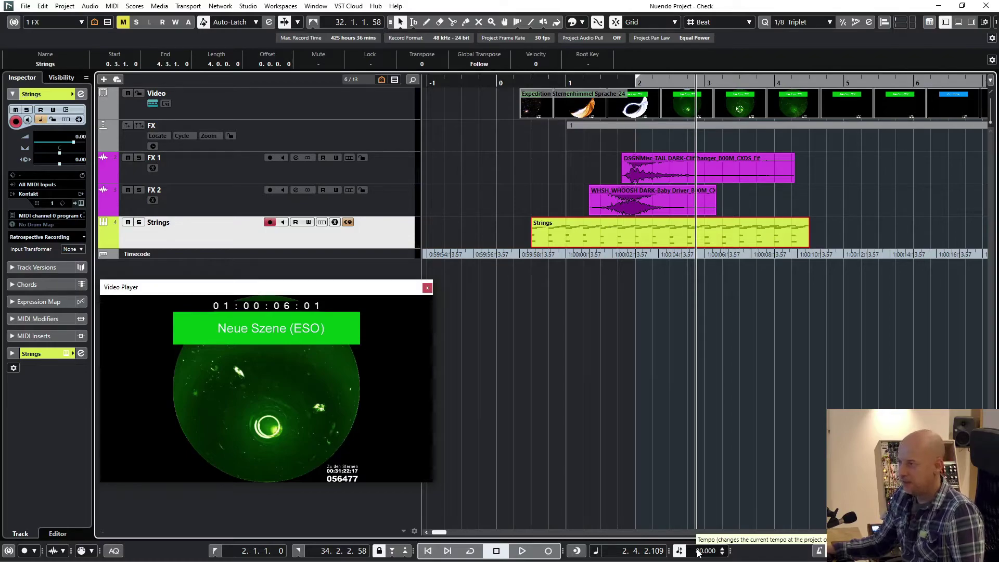
# Step: Select the FX 1 track, set the project tempo to 120 BPM and deselect the Strings part
pyautogui.click(242, 177)
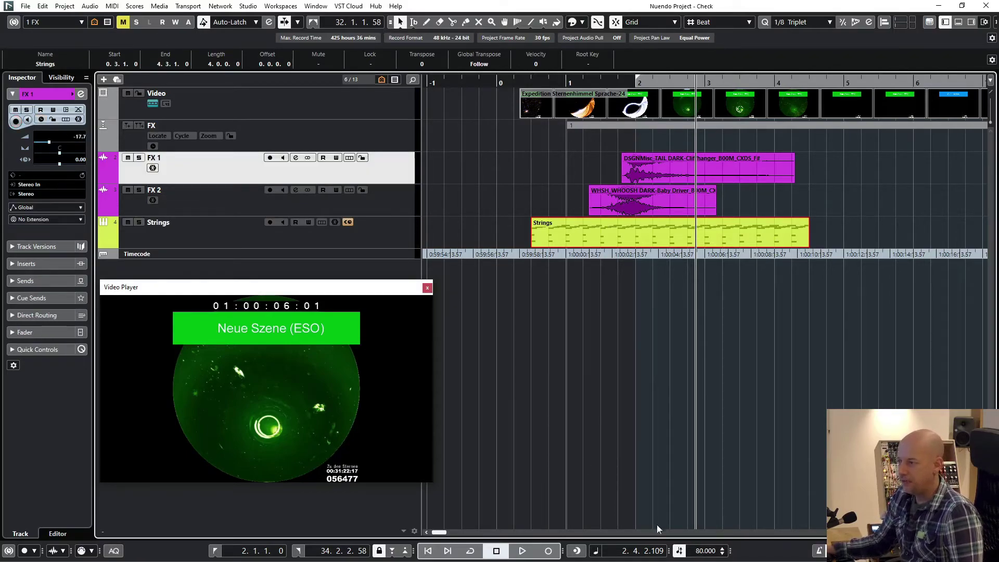
pyautogui.doubleClick(703, 552)
pyautogui.write('120')
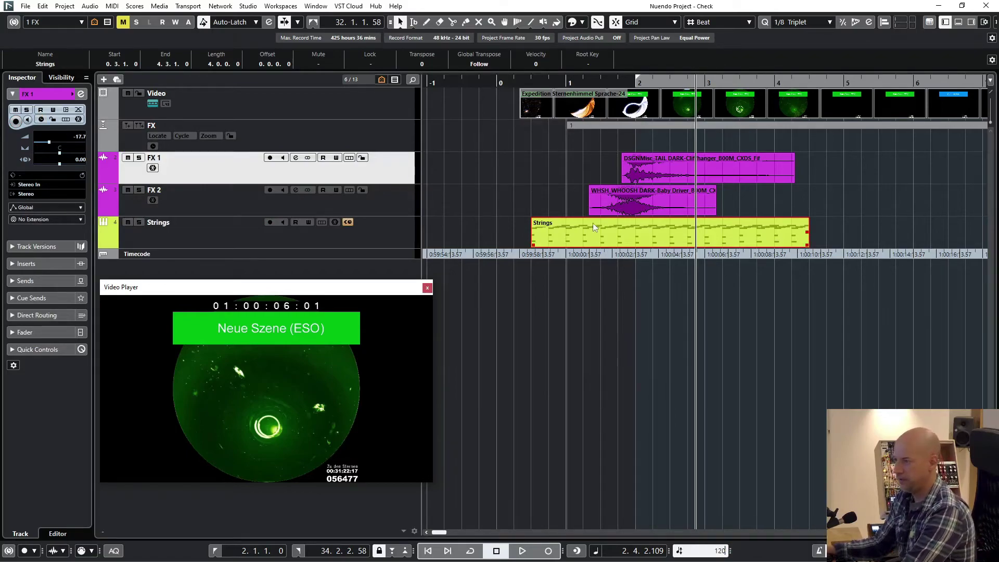
pyautogui.press('Return')
pyautogui.click(645, 161)
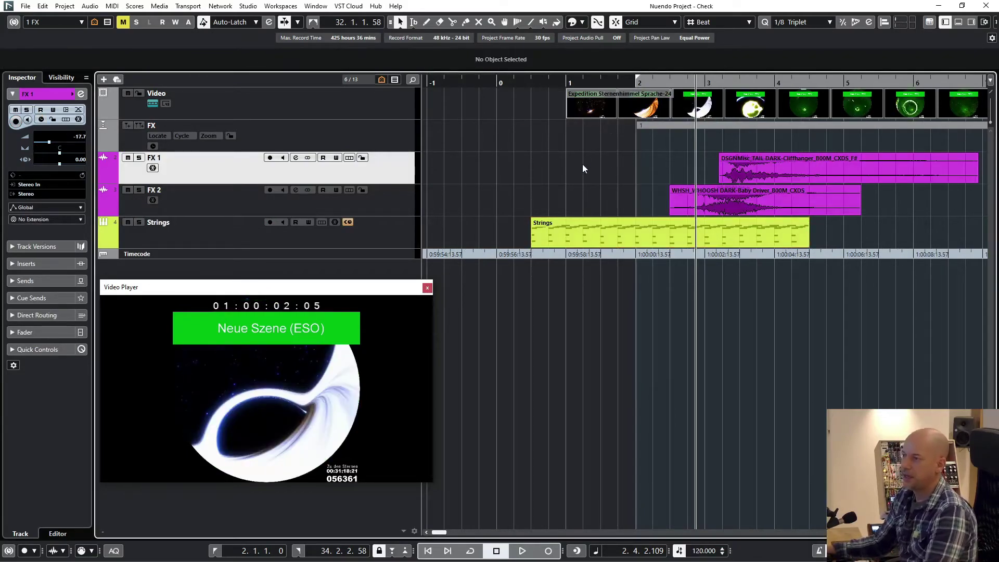
# Step: Switch the FX 1 and FX 2 tracks to musical time base and set the project tempo to 80 BPM
pyautogui.hscroll(3, 582, 164)
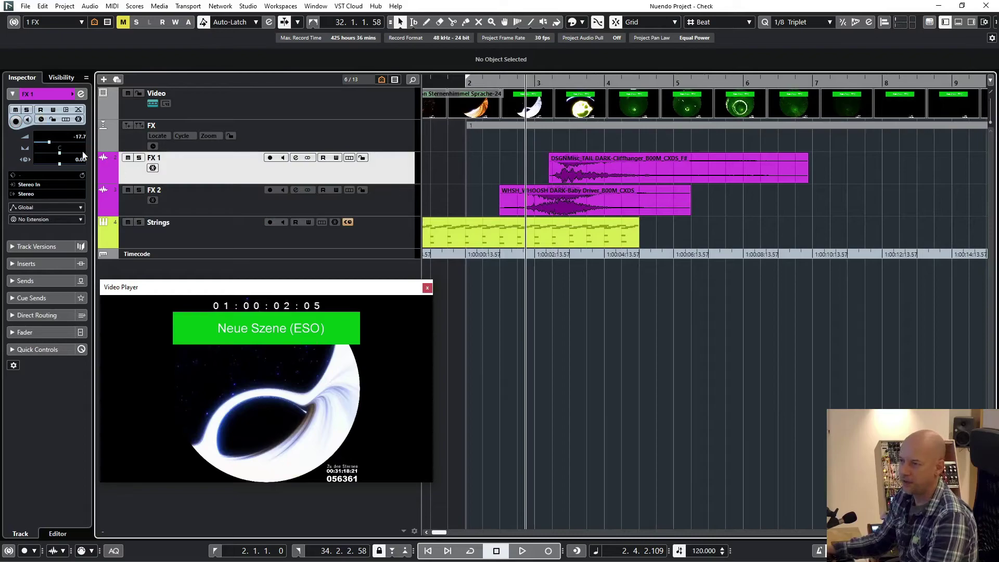
pyautogui.click(217, 196)
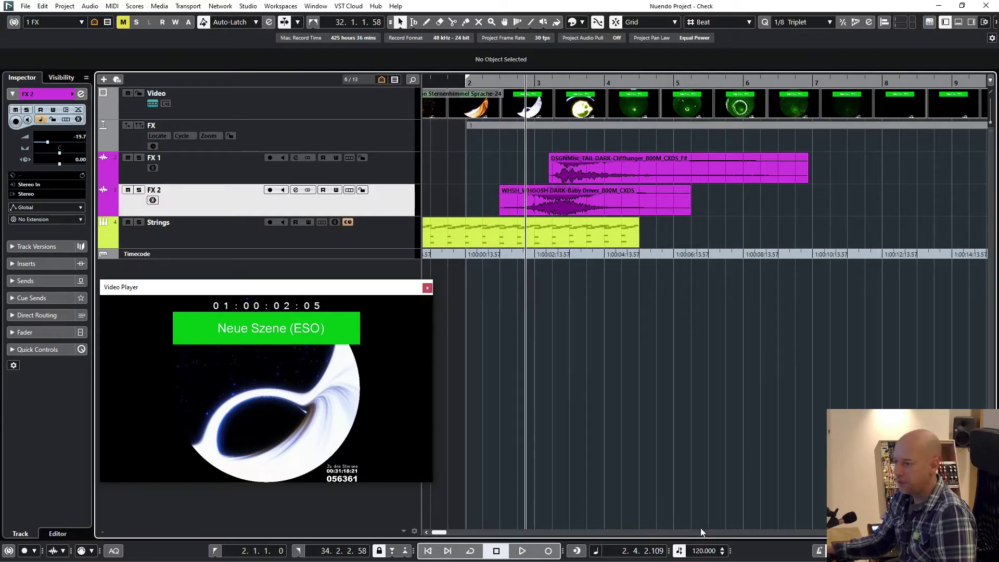
pyautogui.doubleClick(698, 552)
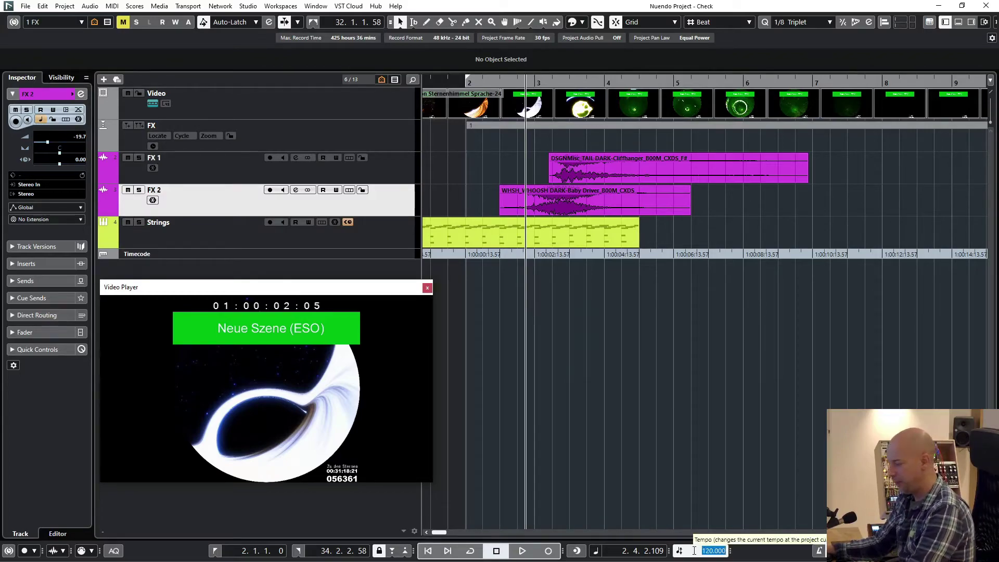
pyautogui.write('80')
pyautogui.press('Return')
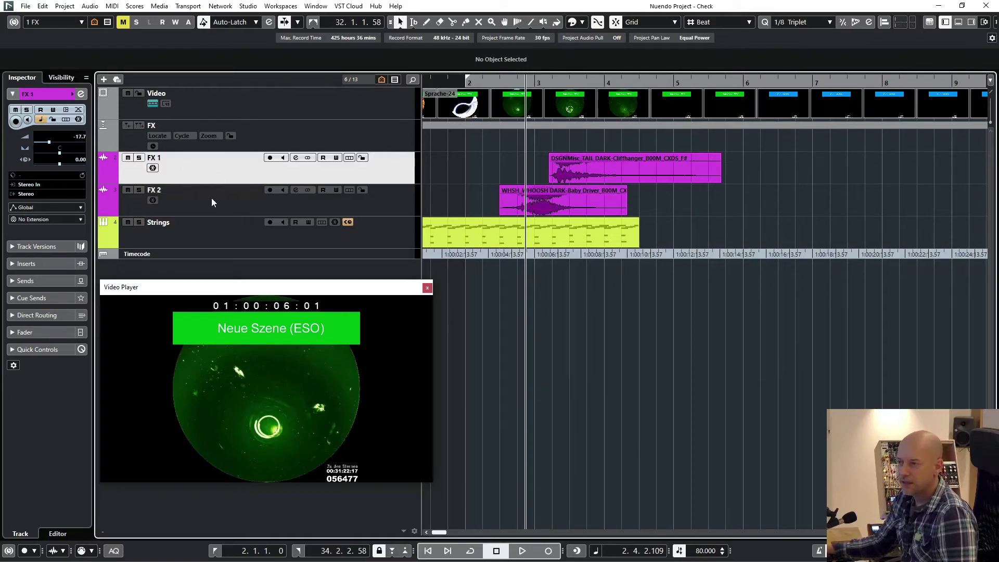
# Step: Set the FX 2 and FX 1 tracks back to linear time base
pyautogui.click(228, 201)
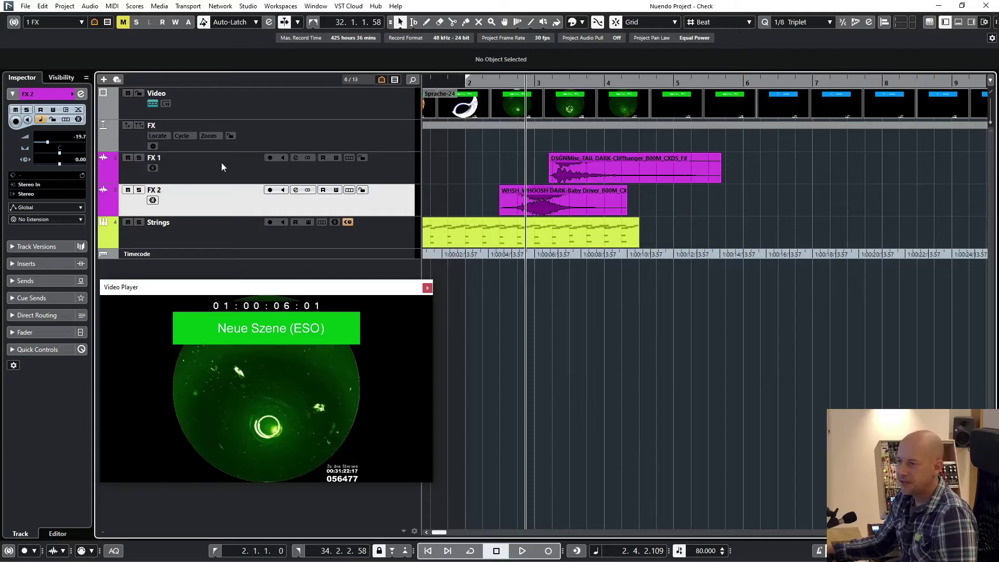
pyautogui.click(220, 162)
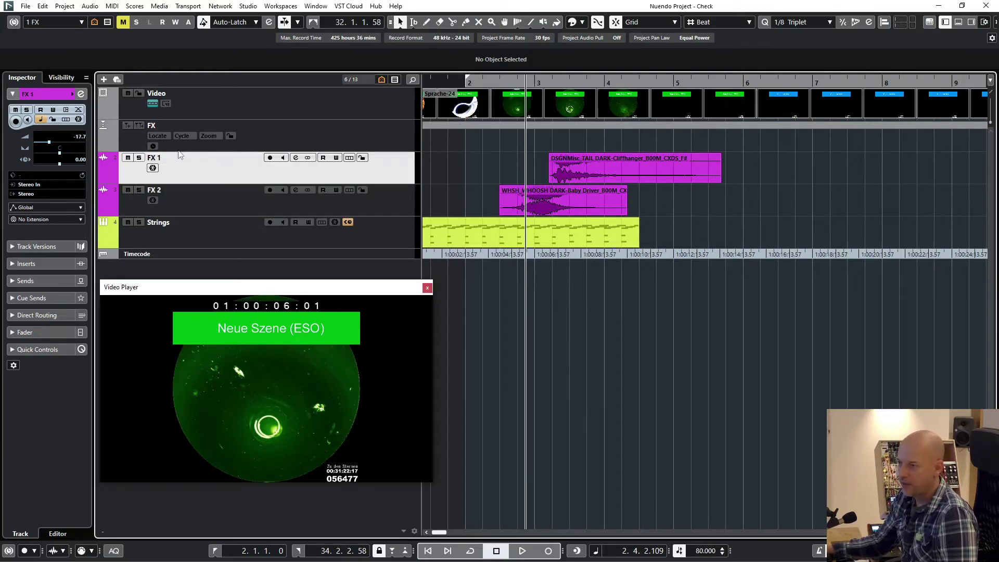
pyautogui.click(196, 203)
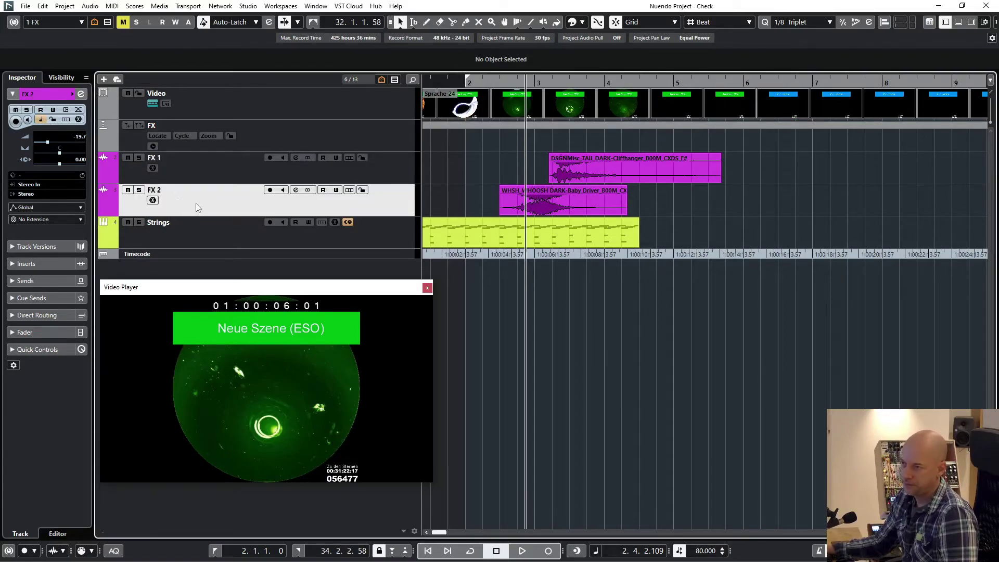
pyautogui.click(41, 120)
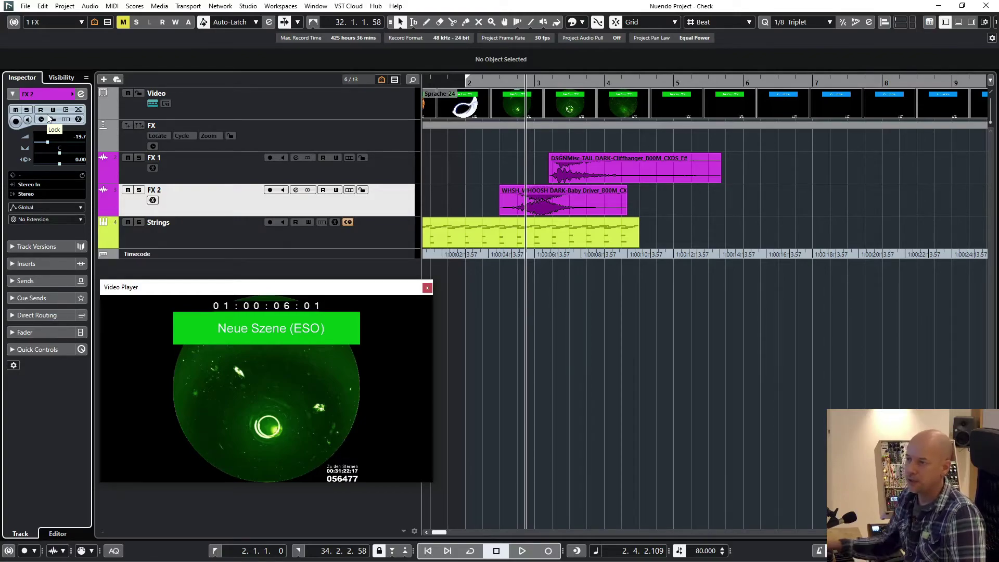
pyautogui.click(207, 167)
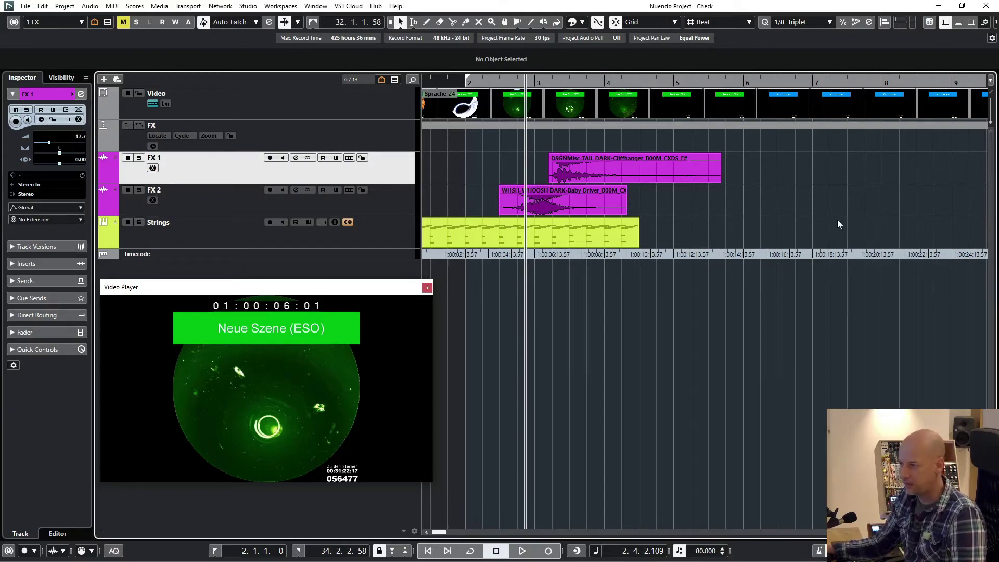
pyautogui.press('g')
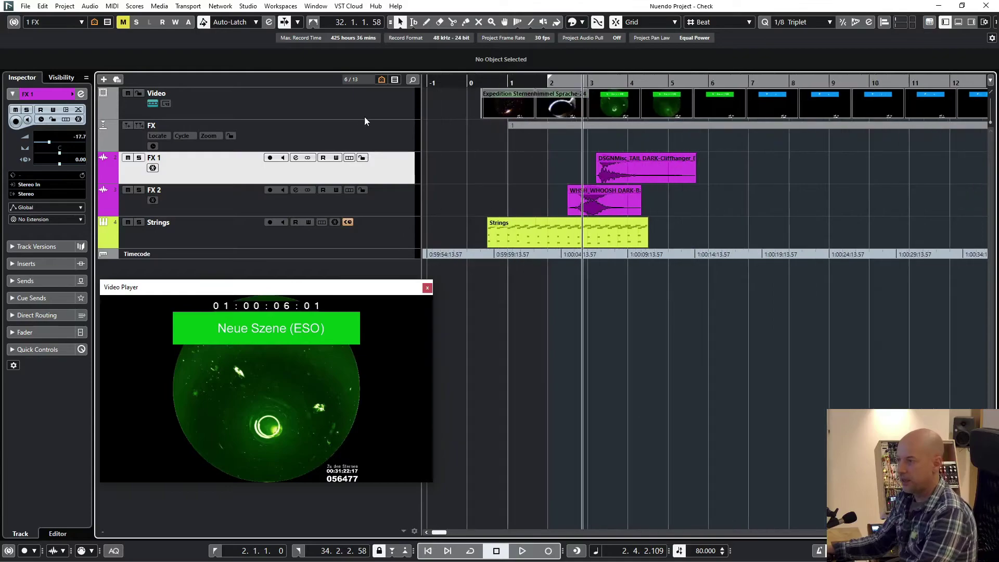
# Step: Switch the FX marker track to musical time base, select its marker, and set the track back to linear time base
pyautogui.press('g')
pyautogui.click(319, 136)
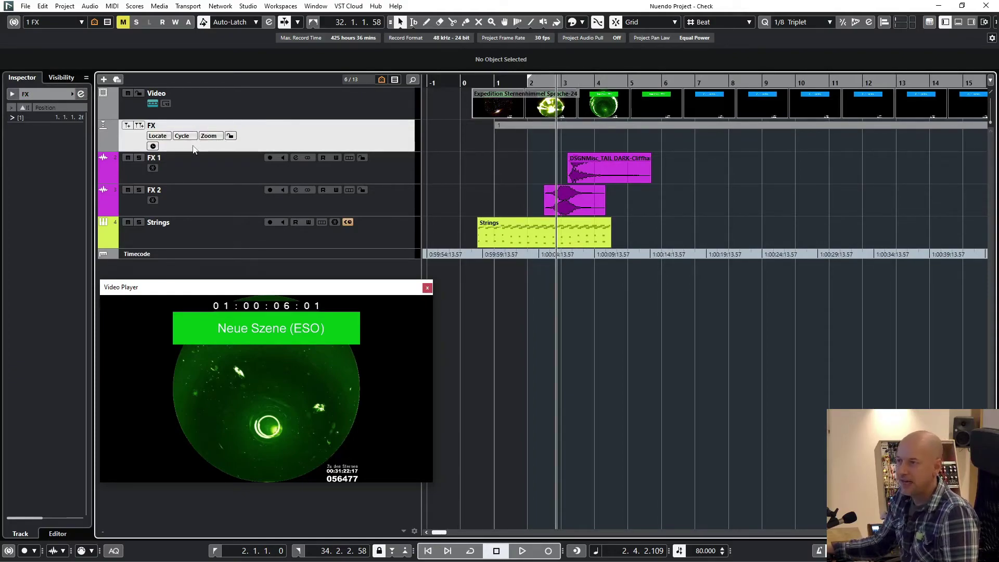
pyautogui.moveTo(204, 152); pyautogui.dragTo(244, 148)
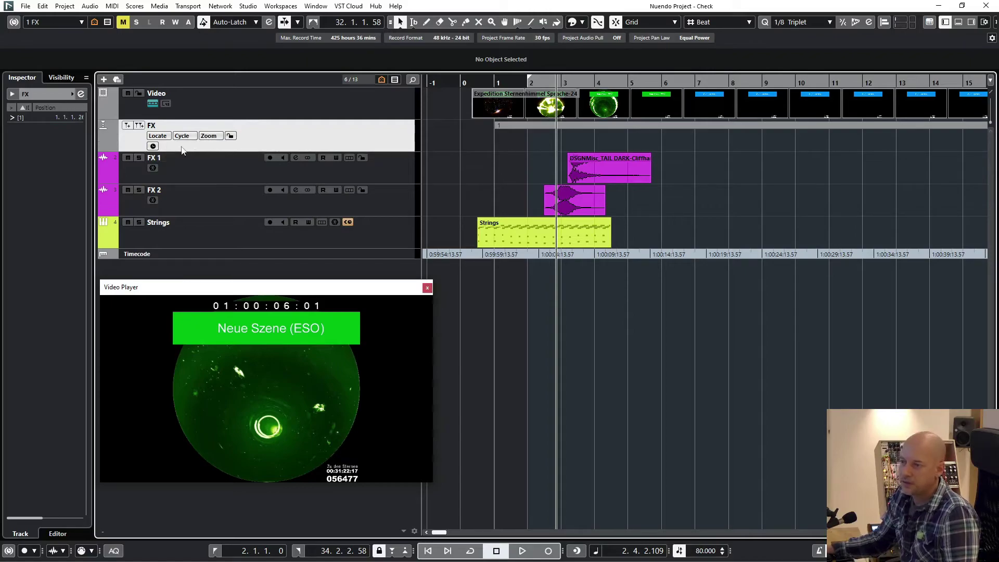
pyautogui.click(152, 146)
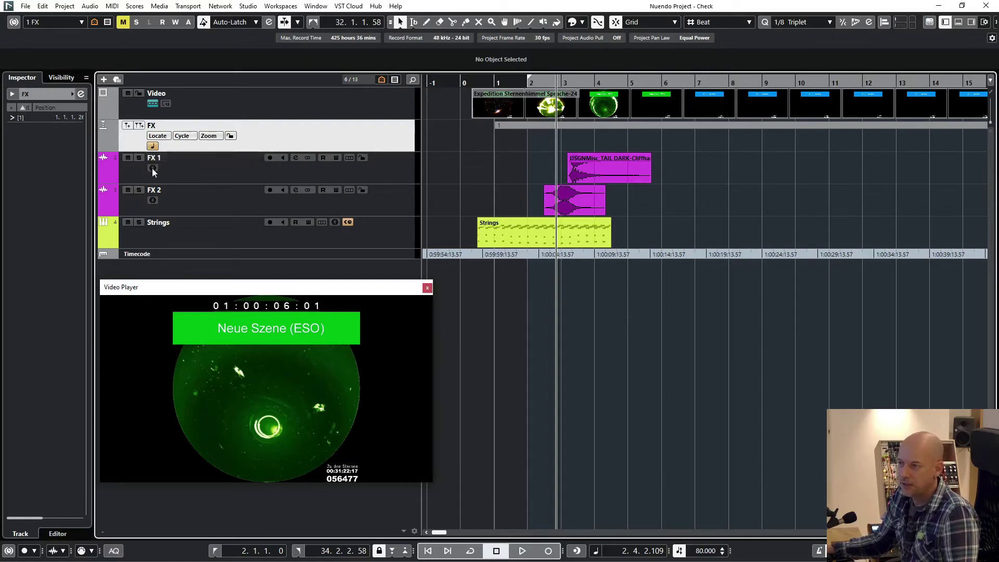
pyautogui.click(153, 146)
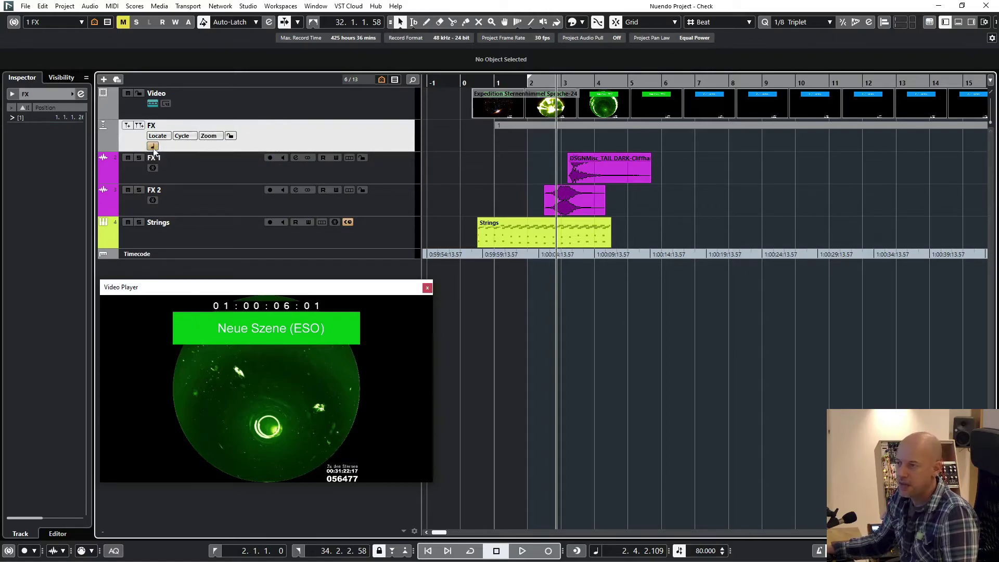
pyautogui.click(153, 147)
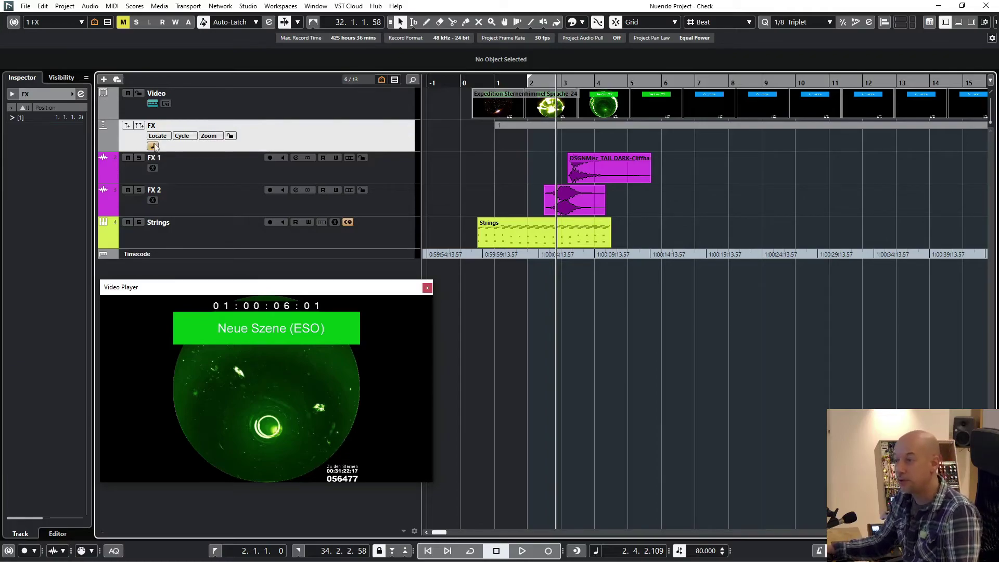
pyautogui.click(529, 126)
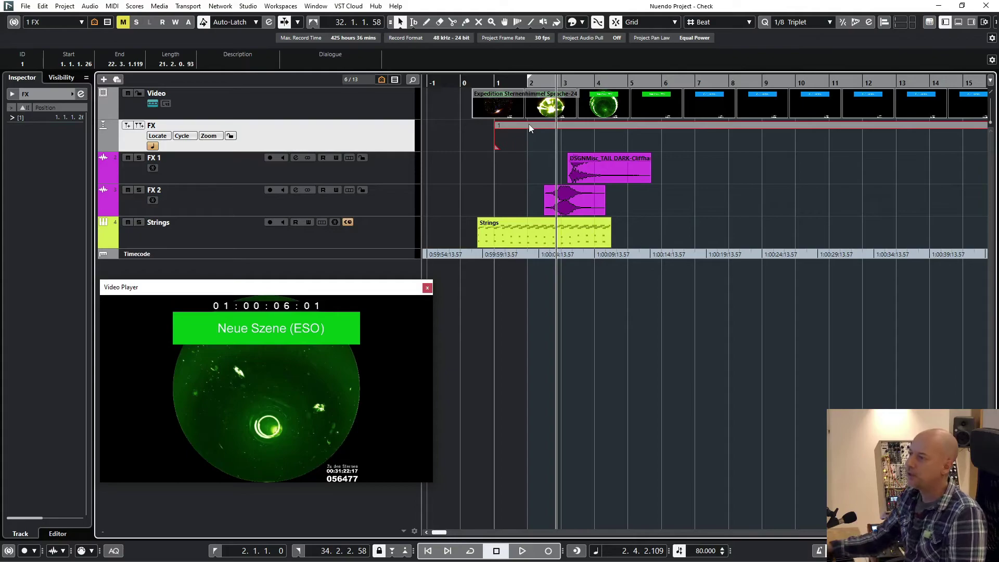
pyautogui.click(152, 146)
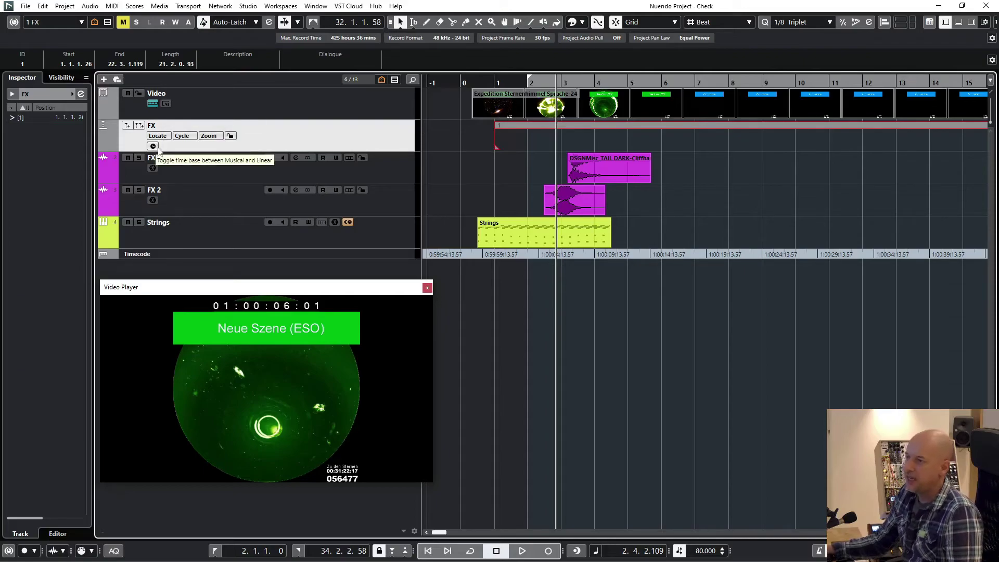
# Step: Add a stereo group track below the FX marker track and increase its height
pyautogui.rightClick(363, 129)
pyautogui.moveTo(464, 133)
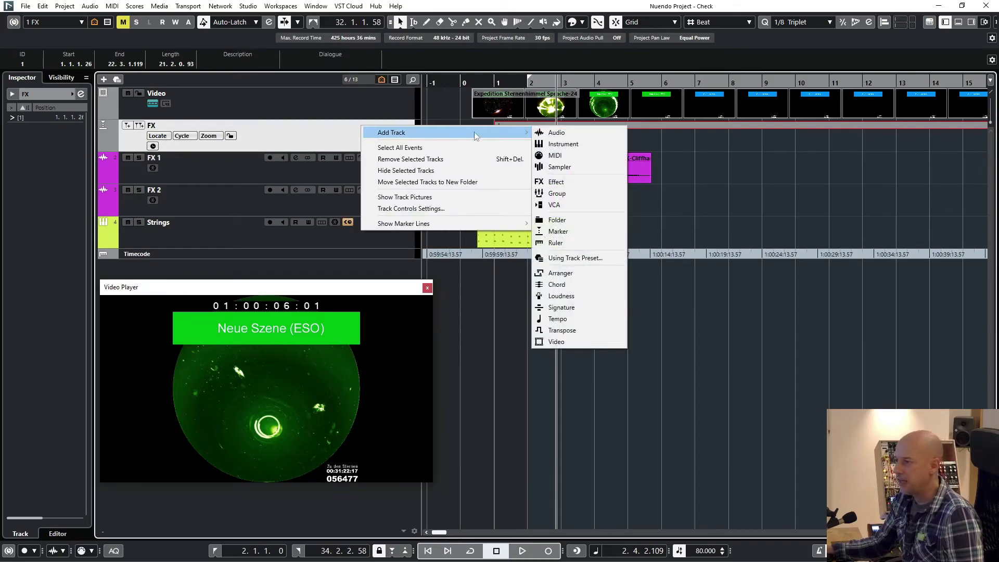
pyautogui.click(556, 193)
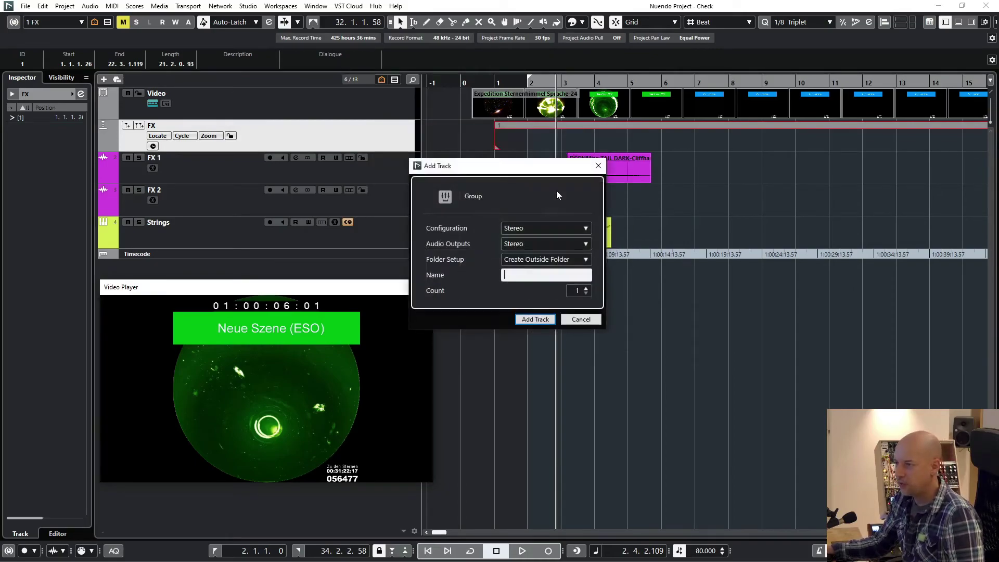
pyautogui.click(534, 319)
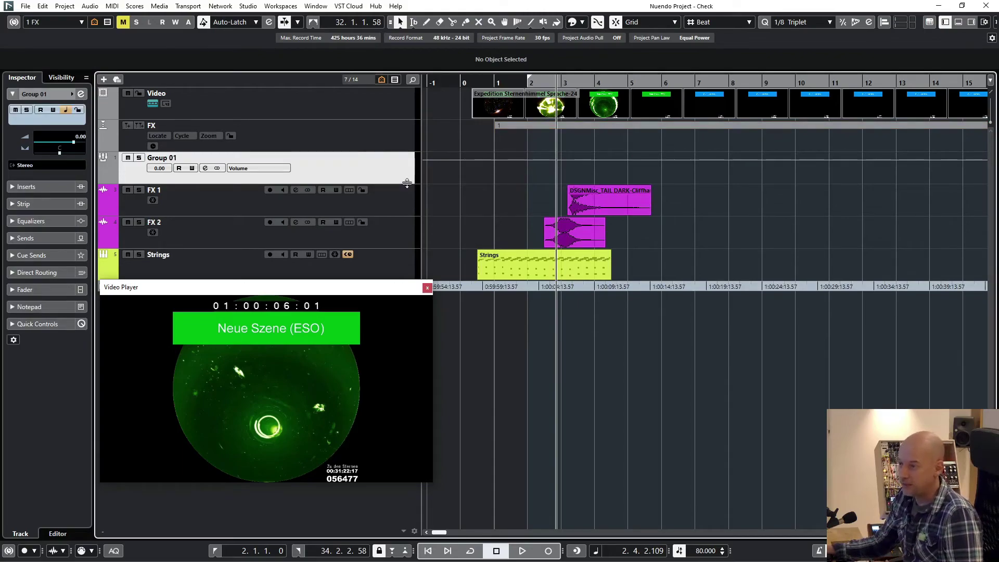
pyautogui.moveTo(406, 183); pyautogui.dragTo(406, 205)
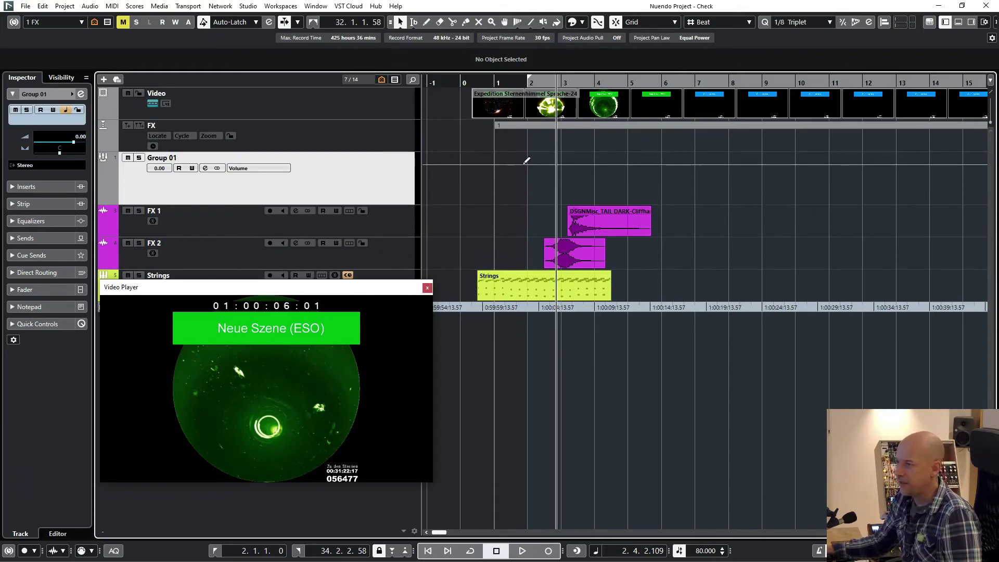
# Step: Draw a volume automation fade on Group 01 from 0.00 near bar 1 down to -oo at 3.1.1.0
pyautogui.click(494, 164)
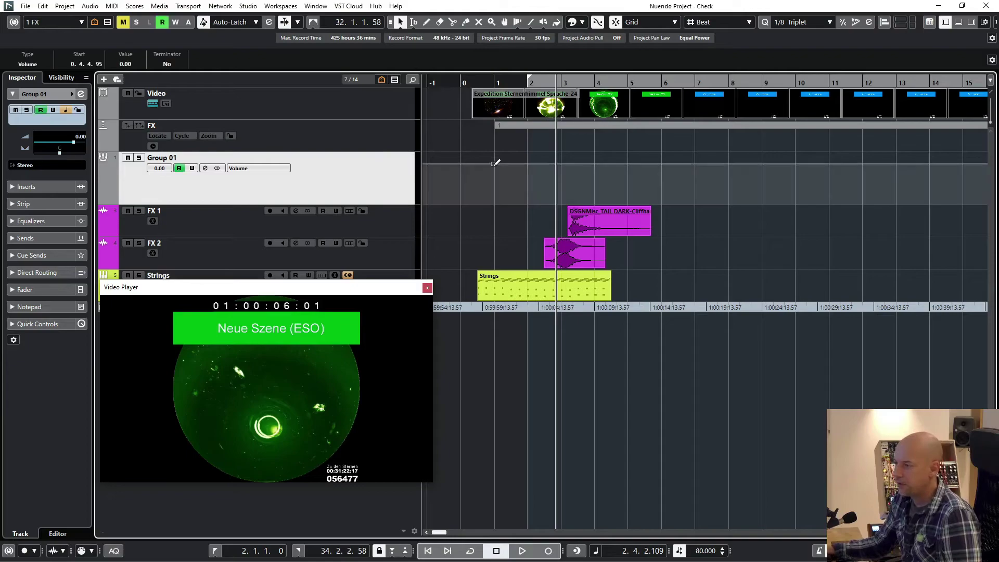
pyautogui.click(561, 164)
pyautogui.moveTo(561, 164); pyautogui.dragTo(561, 203)
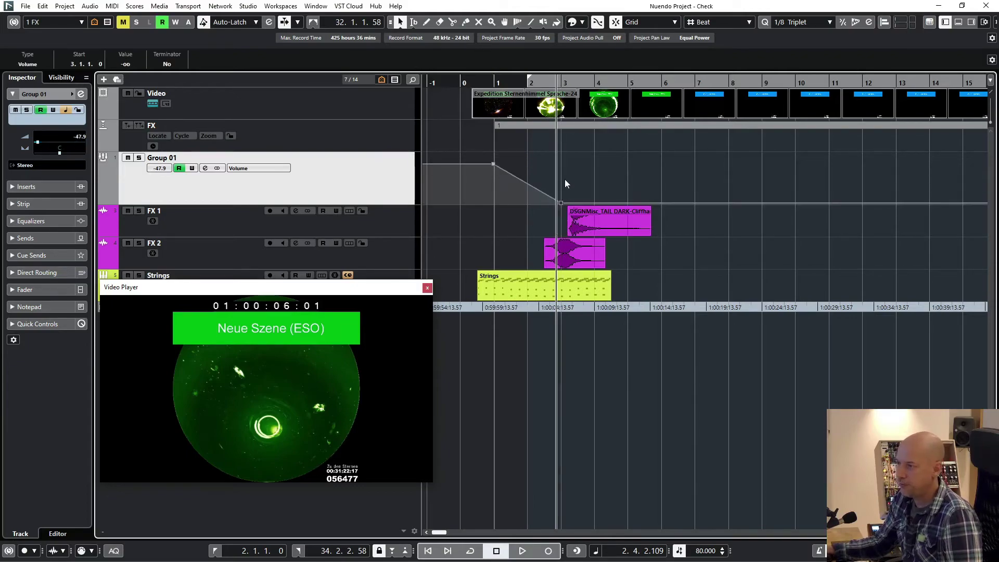
# Step: Place the project cursor at 0.3.1.0 and set the project tempo to 120 BPM
pyautogui.click(477, 81)
pyautogui.press('h')
pyautogui.press('h')
pyautogui.press('h')
pyautogui.press('h')
pyautogui.press('h')
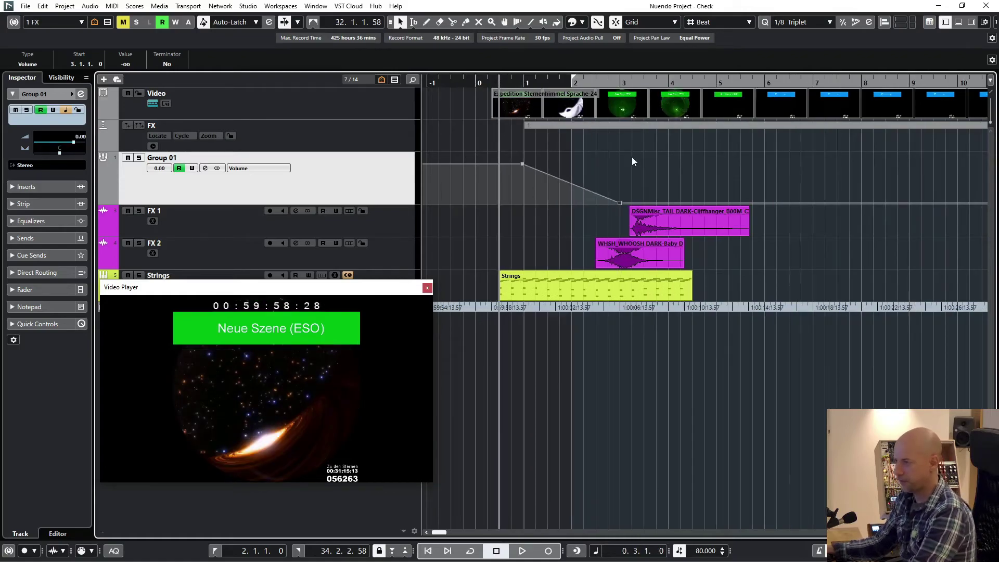
pyautogui.hscroll(3, 584, 150)
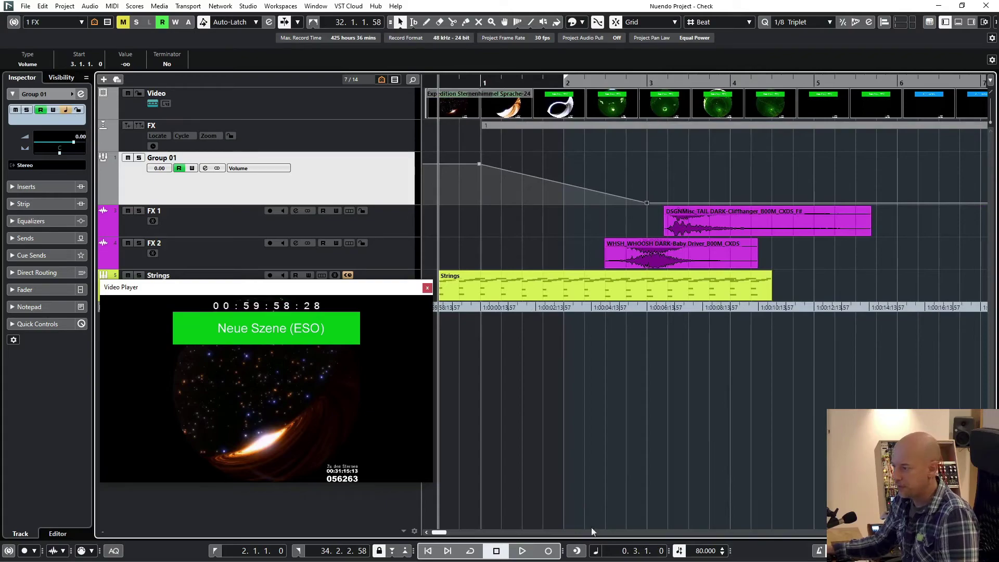
pyautogui.doubleClick(707, 551)
pyautogui.write('12')
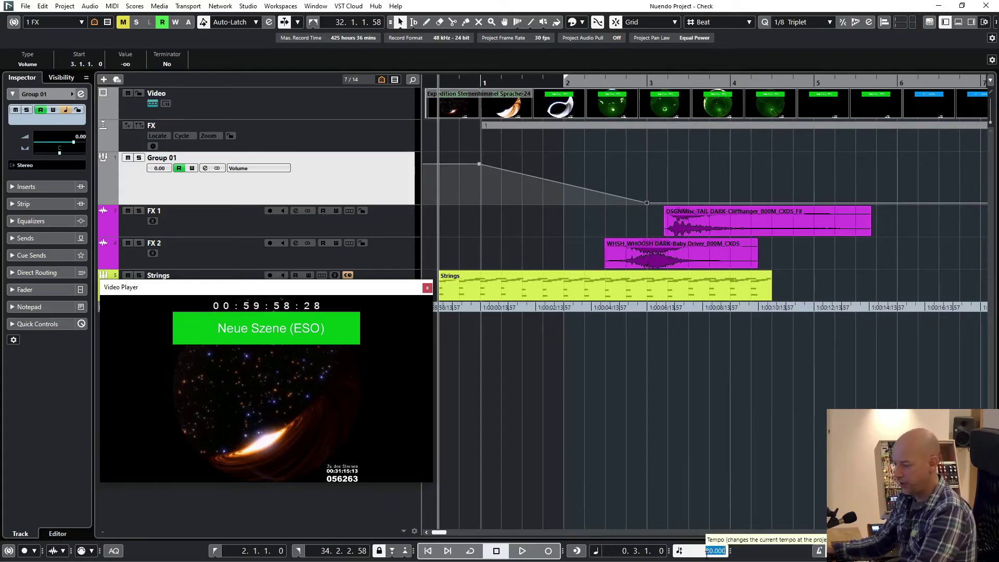
pyautogui.write('0')
pyautogui.press('Return')
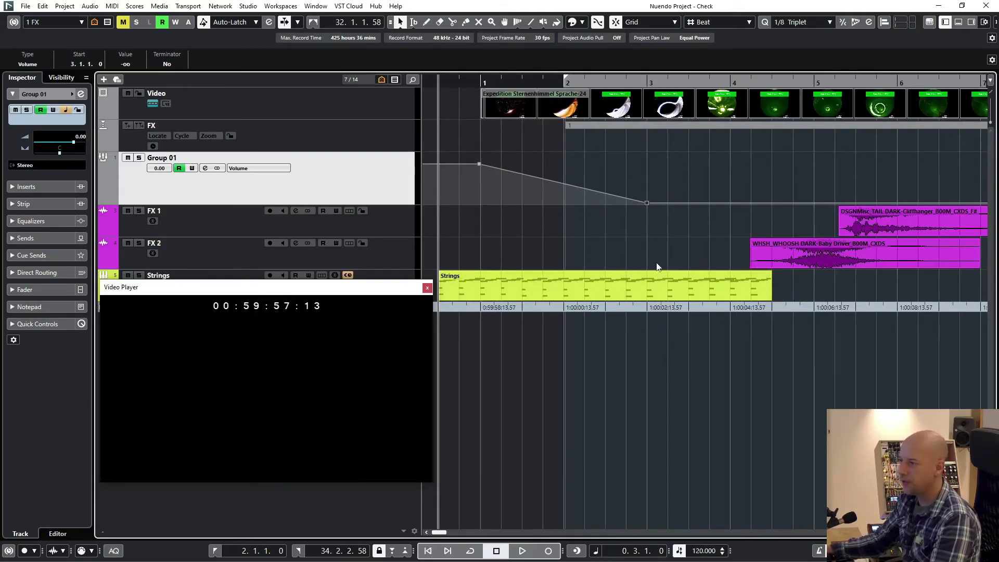
# Step: Set the project tempo back to 80 BPM and switch the Group 01 track to linear time base
pyautogui.doubleClick(705, 552)
pyautogui.write('80')
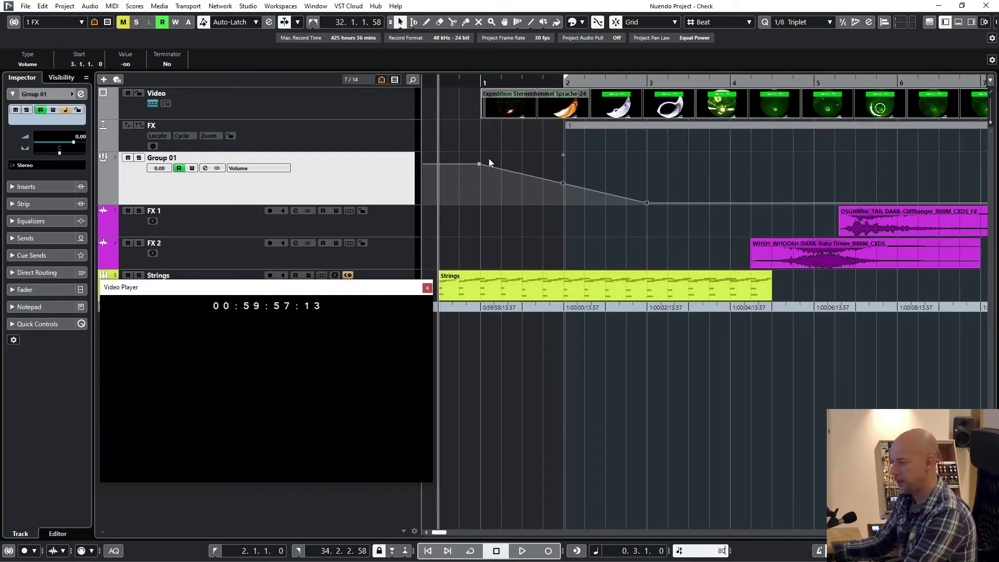
pyautogui.press('Return')
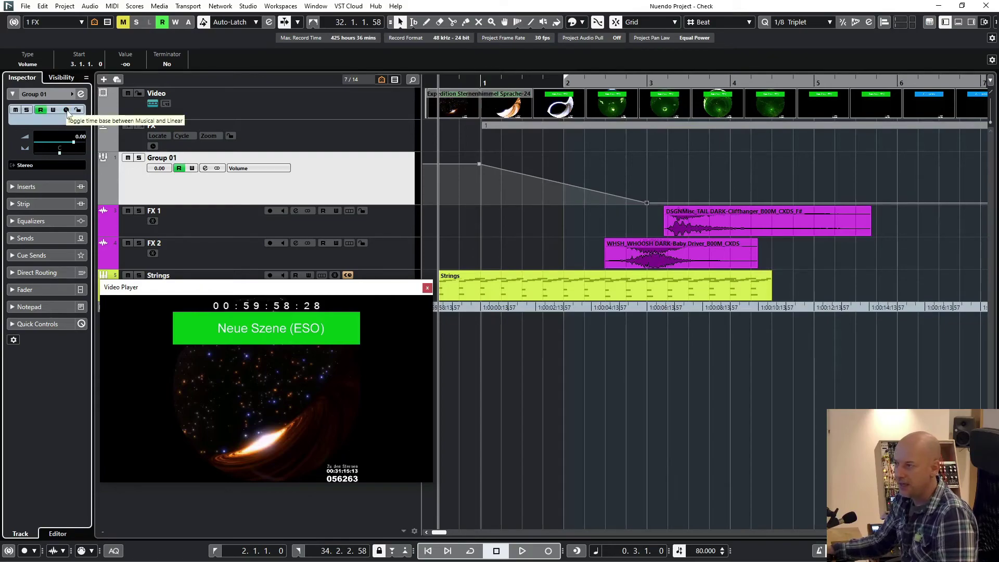
# Step: Change the project tempo to 120 BPM with Group 01 on linear time base
pyautogui.doubleClick(697, 552)
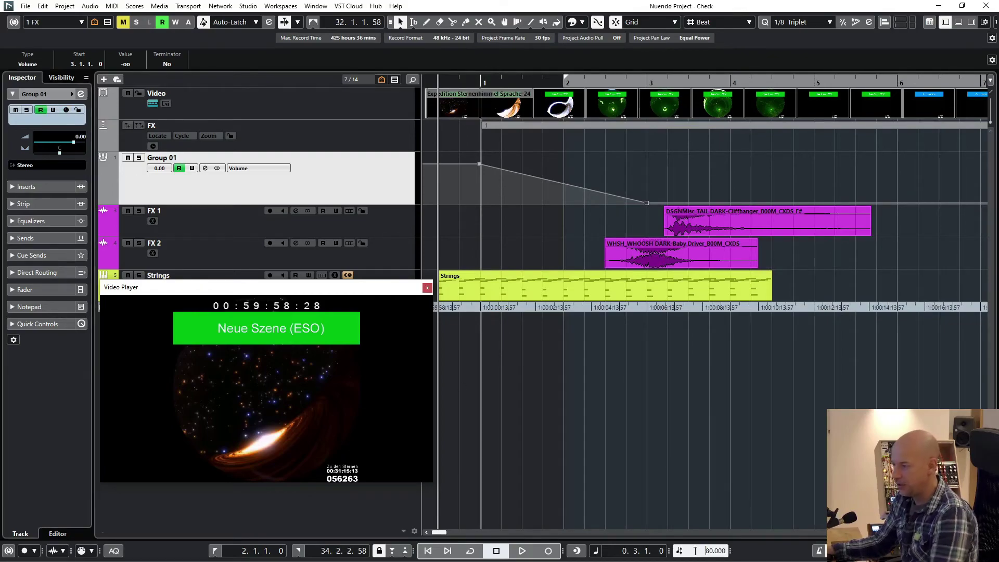
pyautogui.write('120')
pyautogui.press('Return')
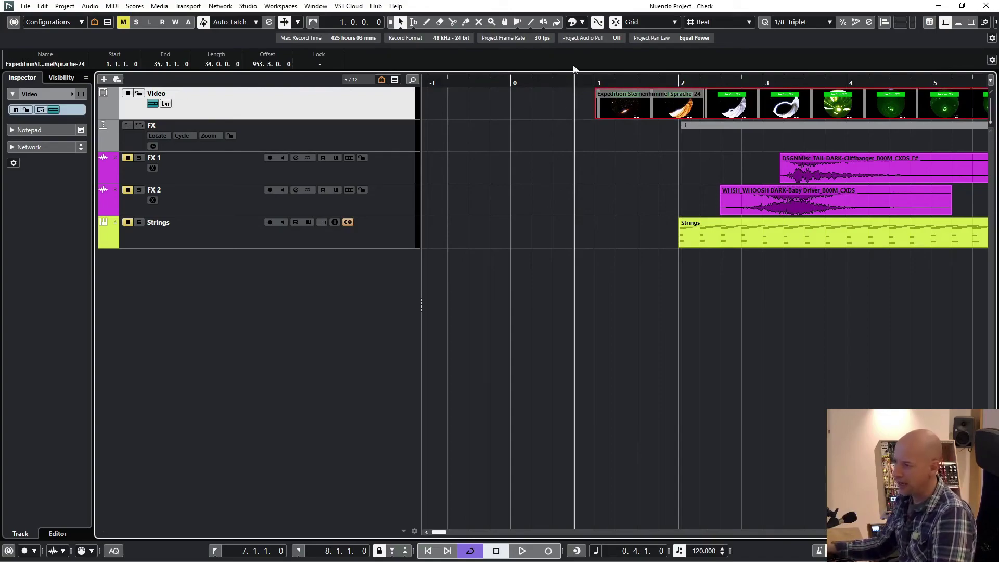
# Step: Change the project tempo to 100 BPM and return it to 120 BPM
pyautogui.doubleClick(710, 550)
pyautogui.write('100')
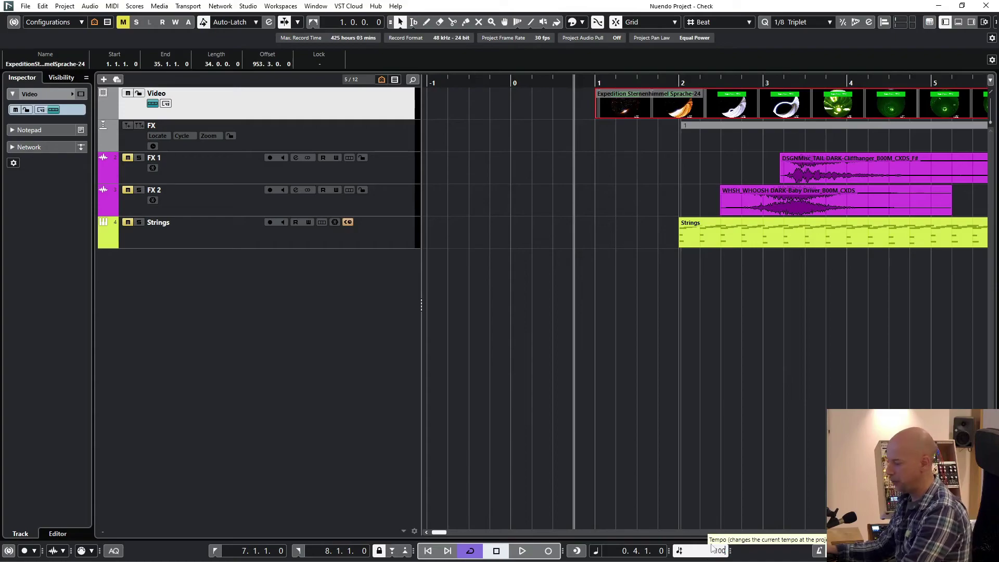
pyautogui.press('Return')
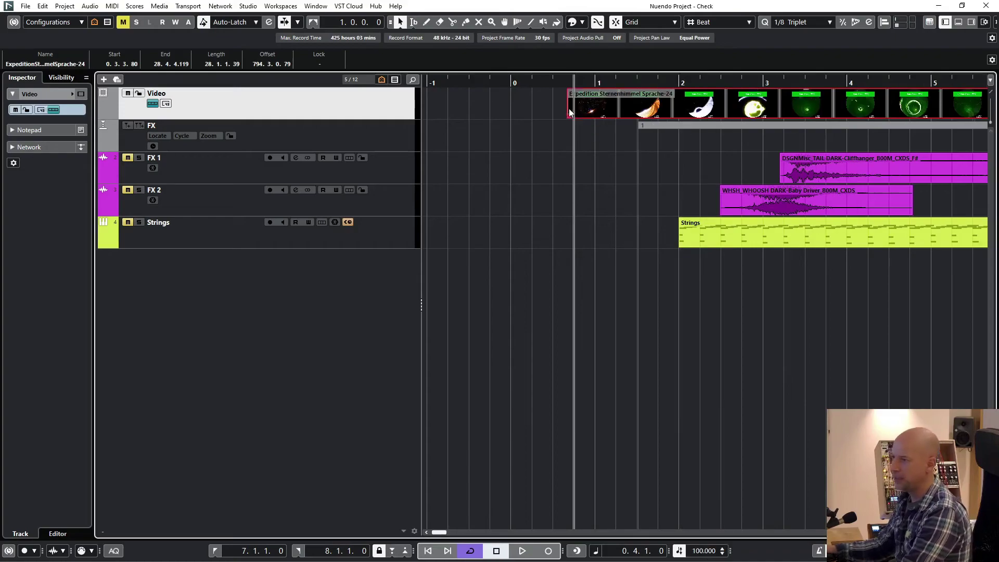
pyautogui.doubleClick(711, 551)
pyautogui.write('120')
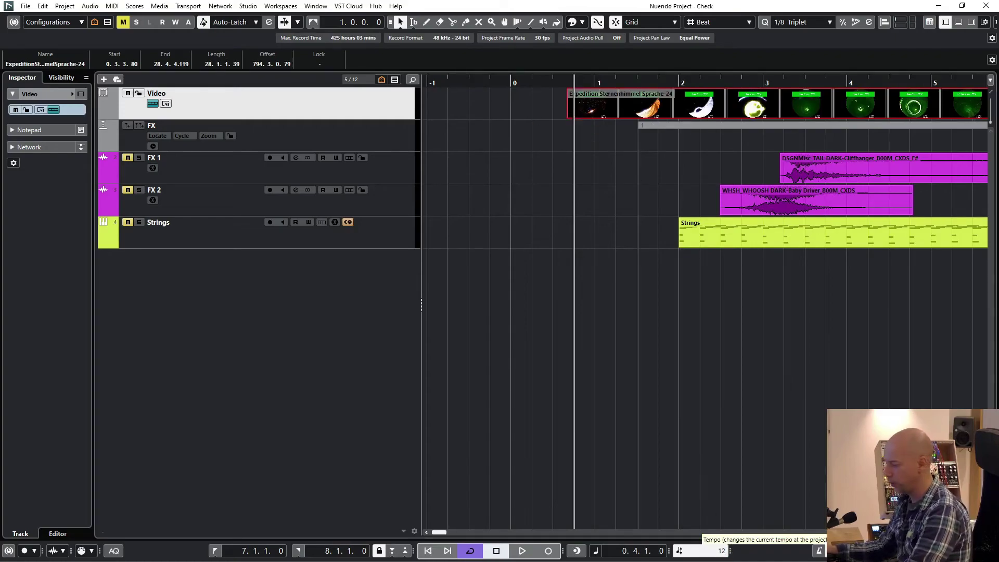
pyautogui.press('Return')
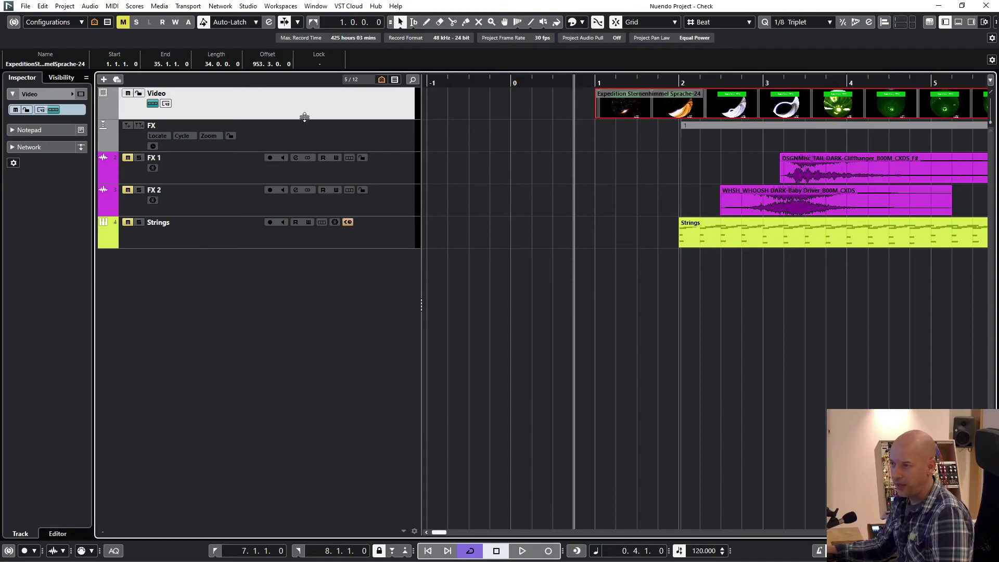
# Step: Enlarge and lock the Video track, and set the project tempo to 100 BPM
pyautogui.moveTo(302, 120); pyautogui.dragTo(301, 129)
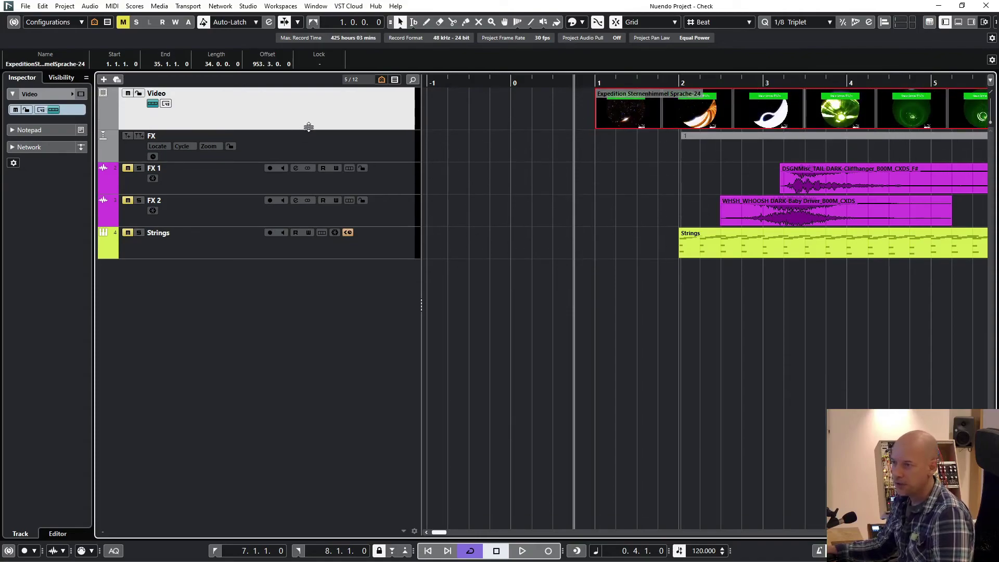
pyautogui.click(27, 111)
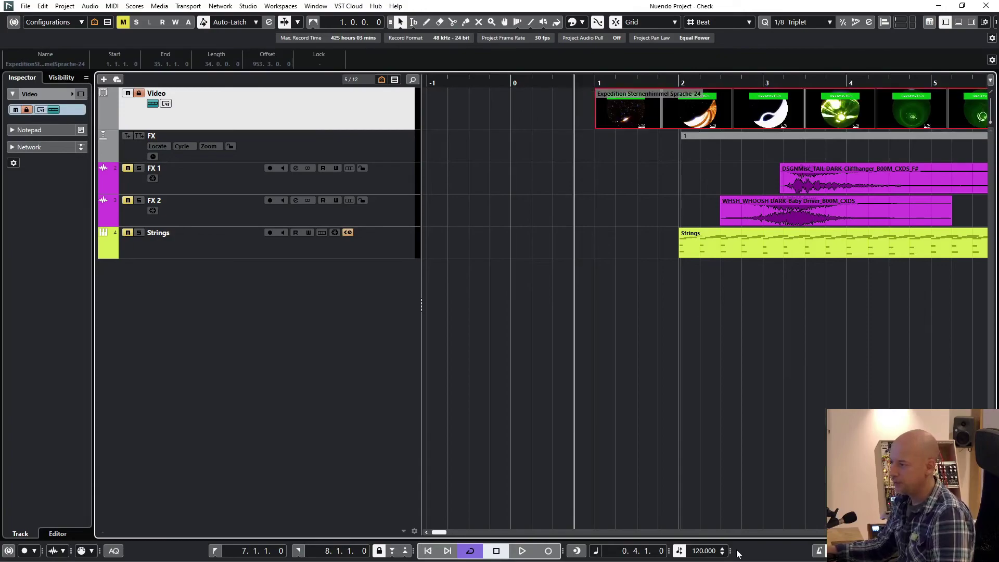
pyautogui.click(699, 551)
pyautogui.write('100')
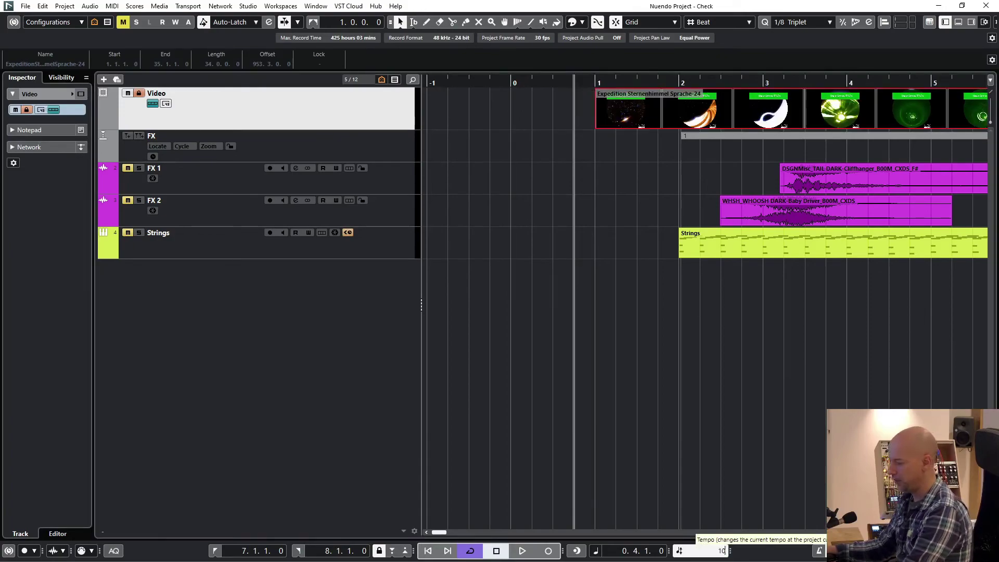
pyautogui.press('Return')
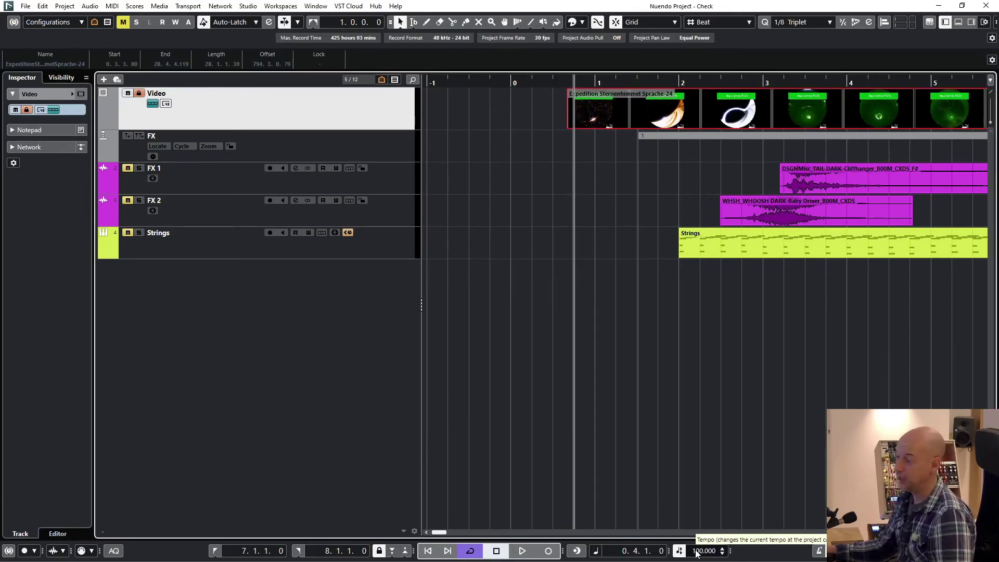
# Step: Set the project tempo back to 120 BPM and unlock the Video track
pyautogui.click(698, 553)
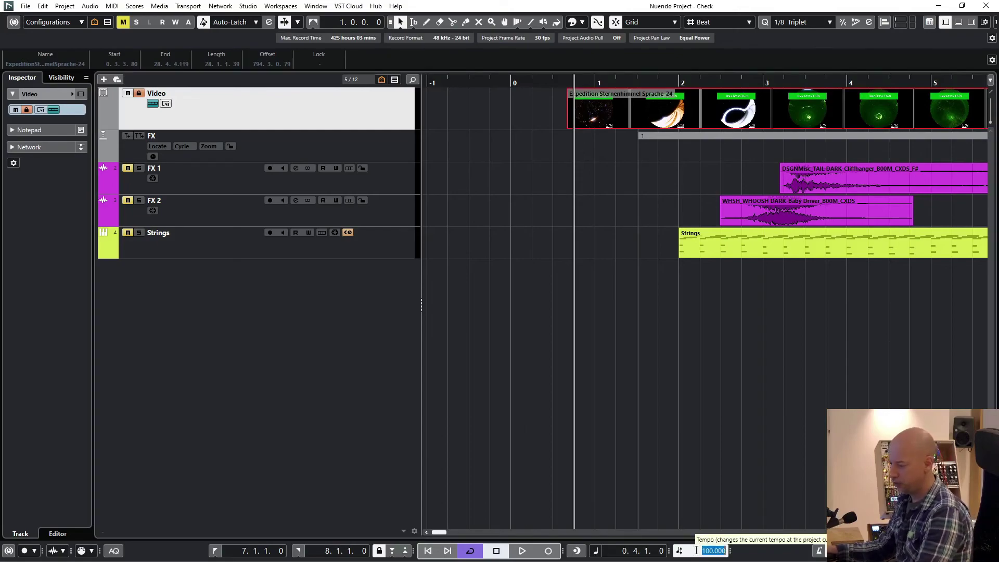
pyautogui.write('120')
pyautogui.press('Return')
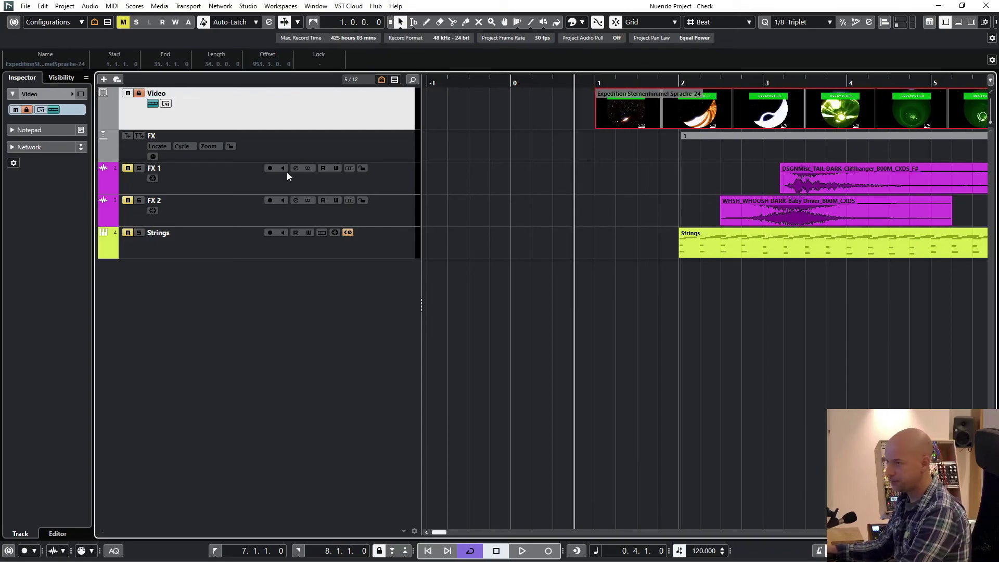
pyautogui.click(139, 94)
# Step: Add a tempo track below the FX marker track and activate the Time Warp tool
pyautogui.click(358, 150)
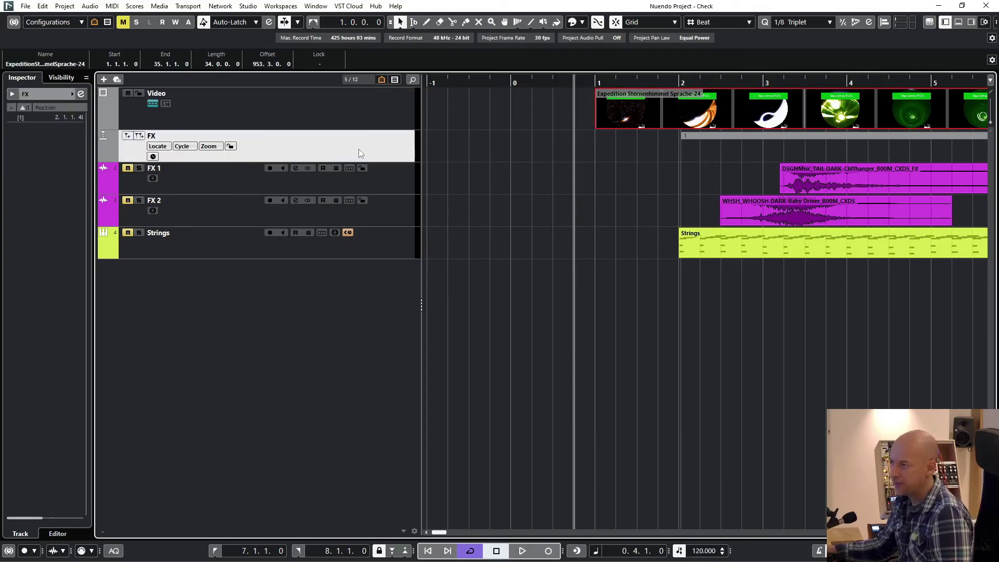
pyautogui.rightClick(400, 154)
pyautogui.moveTo(512, 160)
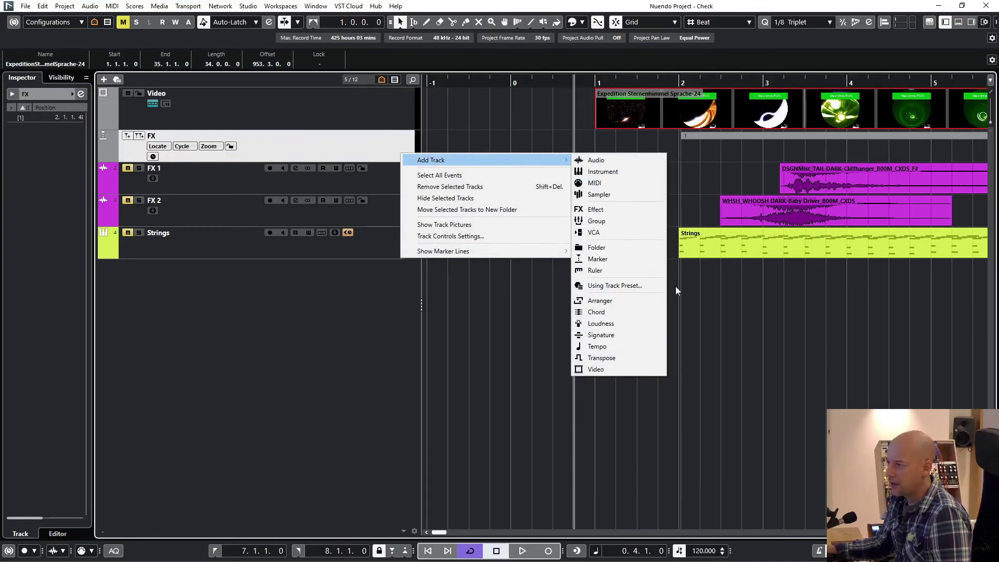
pyautogui.click(627, 347)
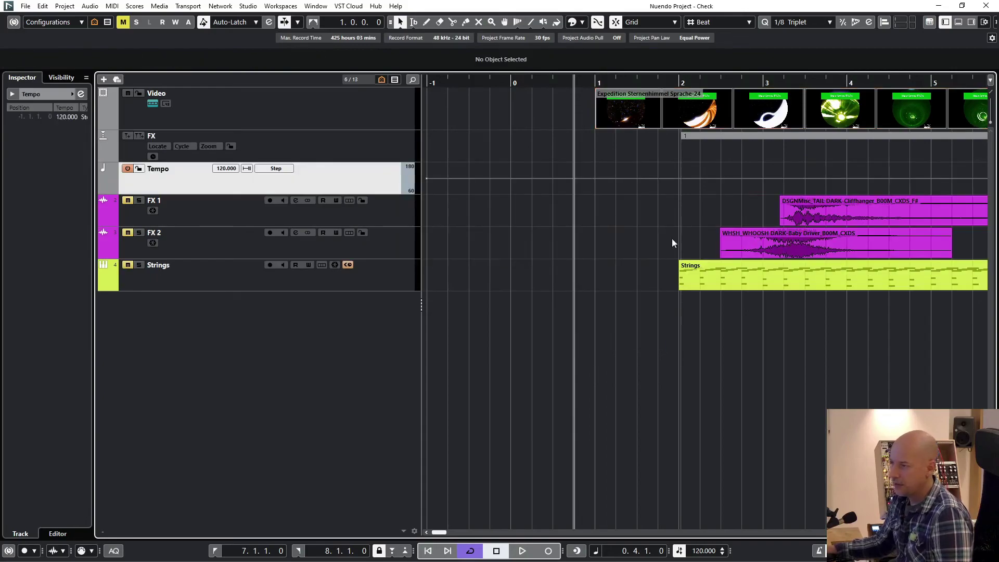
pyautogui.click(518, 22)
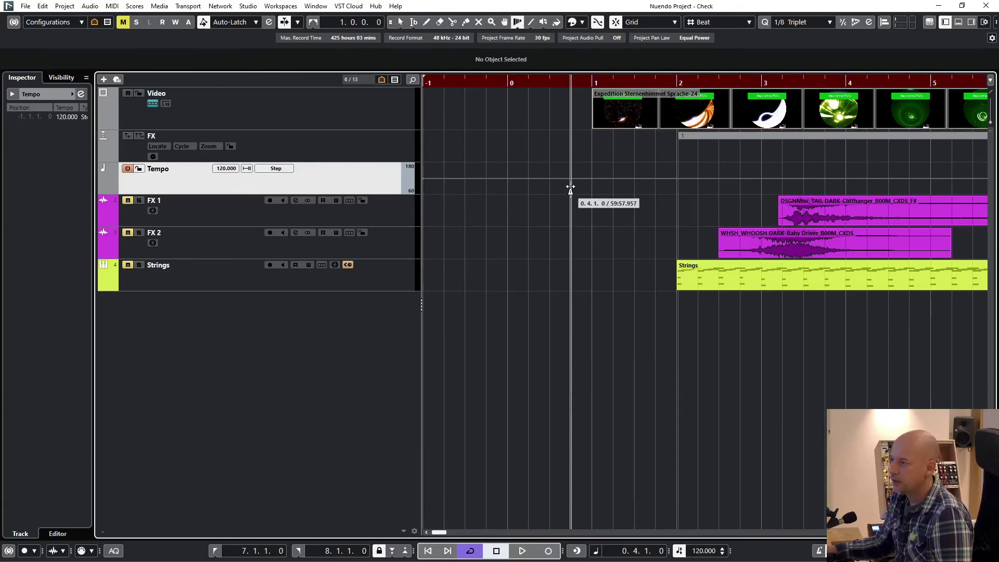
# Step: Insert a tempo event at bar 1 with the Time Warp tool and set its tempo to 130 BPM
pyautogui.click(595, 171)
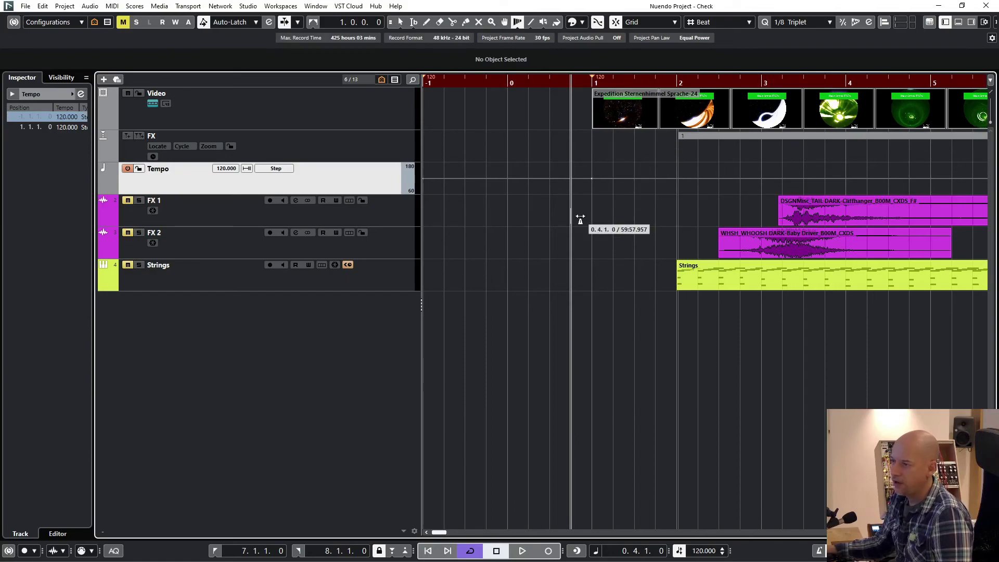
pyautogui.click(67, 128)
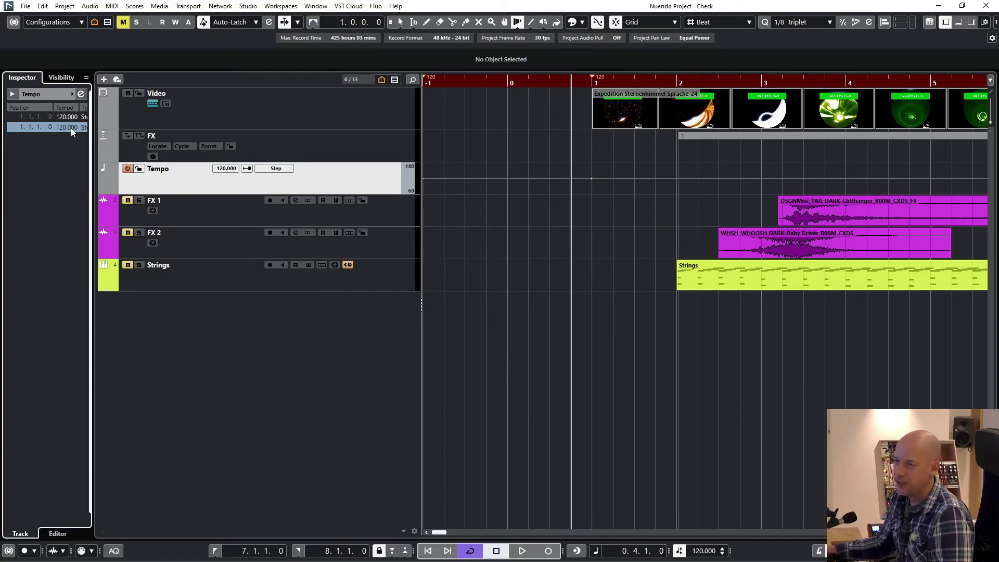
pyautogui.click(70, 127)
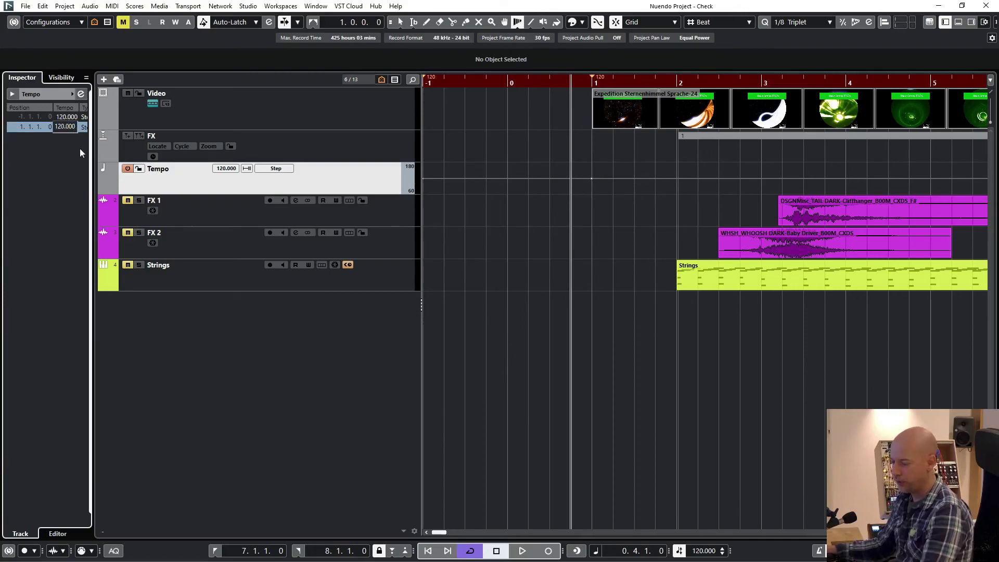
pyautogui.write('130')
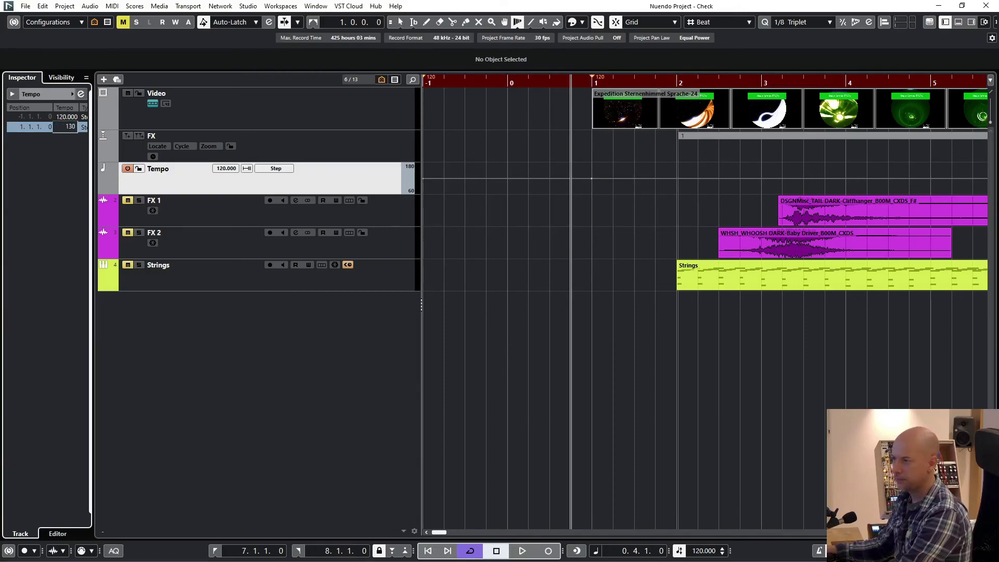
pyautogui.press('Return')
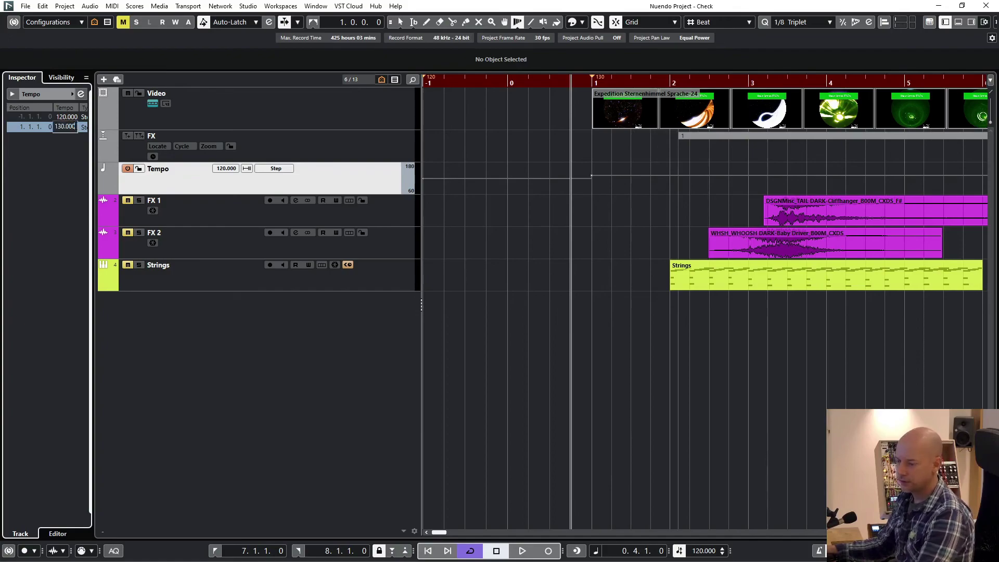
# Step: Raise the tempo event at bar 1 to 140 BPM
pyautogui.write('14')
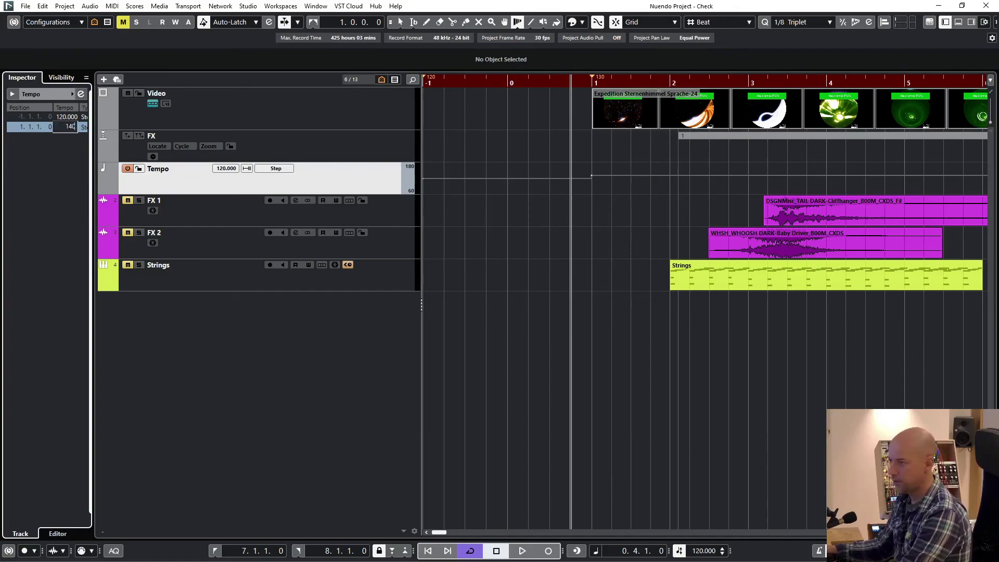
pyautogui.write('0')
pyautogui.press('Return')
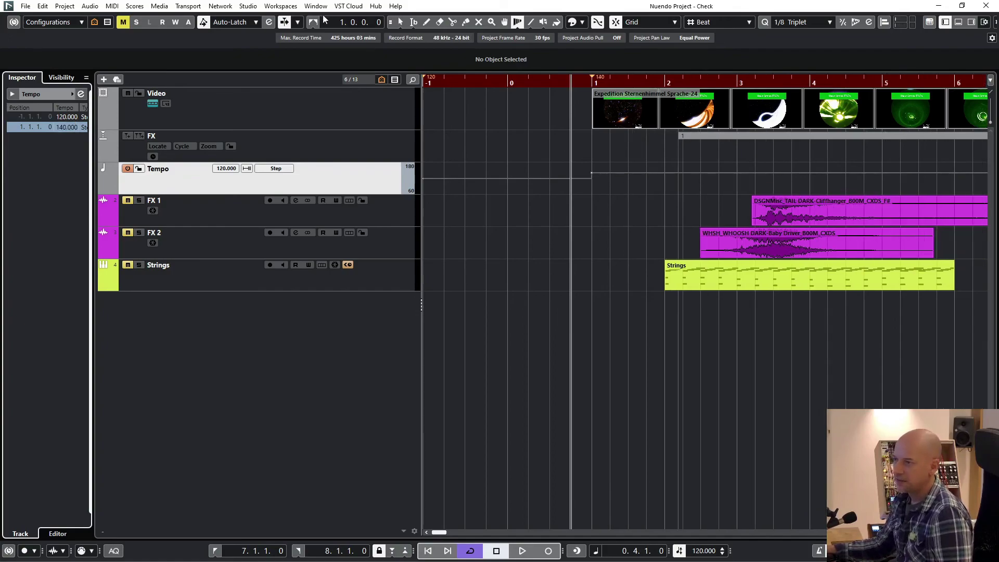
# Step: Switch to the Object Selection tool and set the tempo event at bar 1 to 150 BPM
pyautogui.click(400, 23)
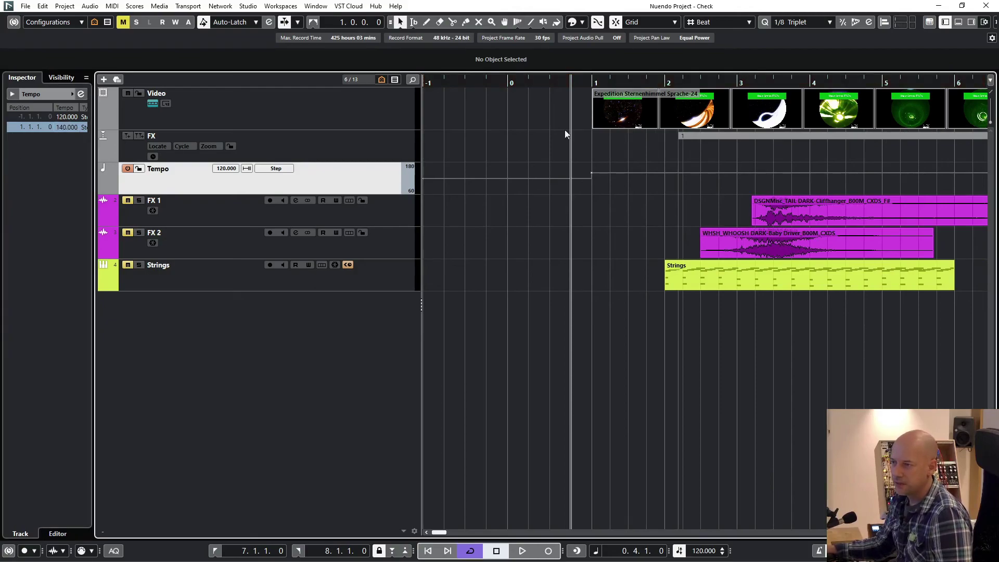
pyautogui.click(58, 127)
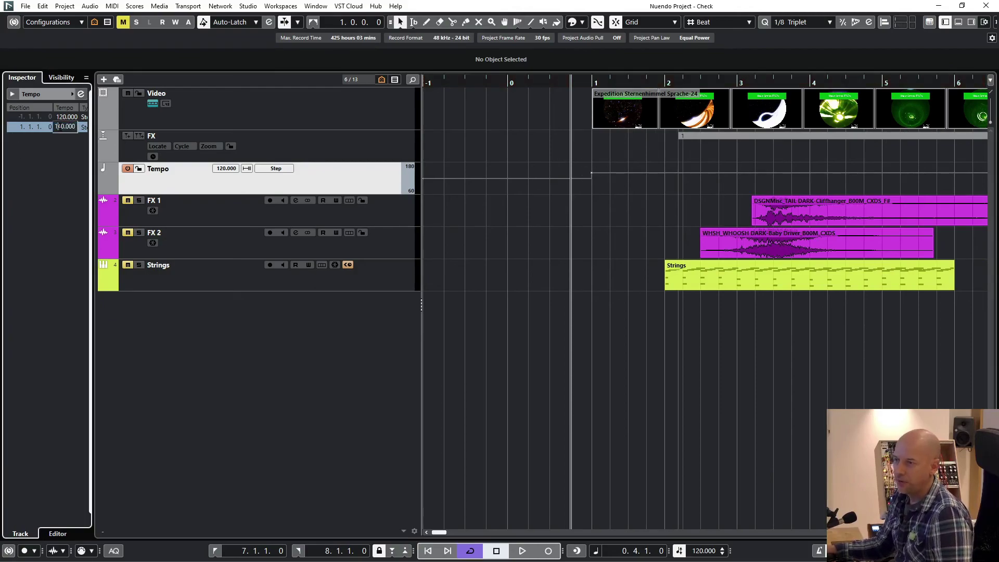
pyautogui.write('15')
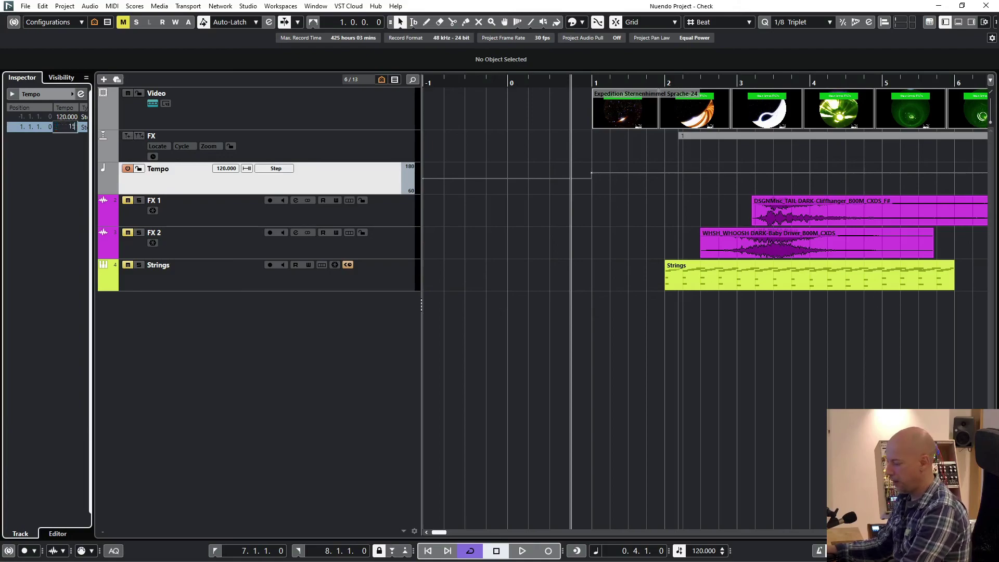
pyautogui.write('0')
pyautogui.press('Return')
# Step: Open the Editing preferences and review the Default Track Time Type options without changing the setting
pyautogui.hotkey('ctrl', ',')
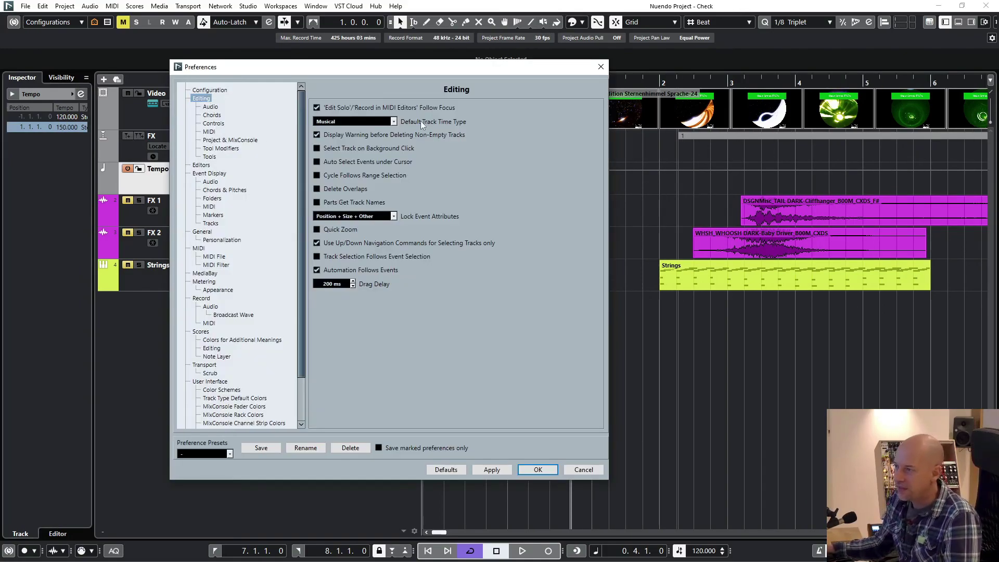
pyautogui.click(394, 122)
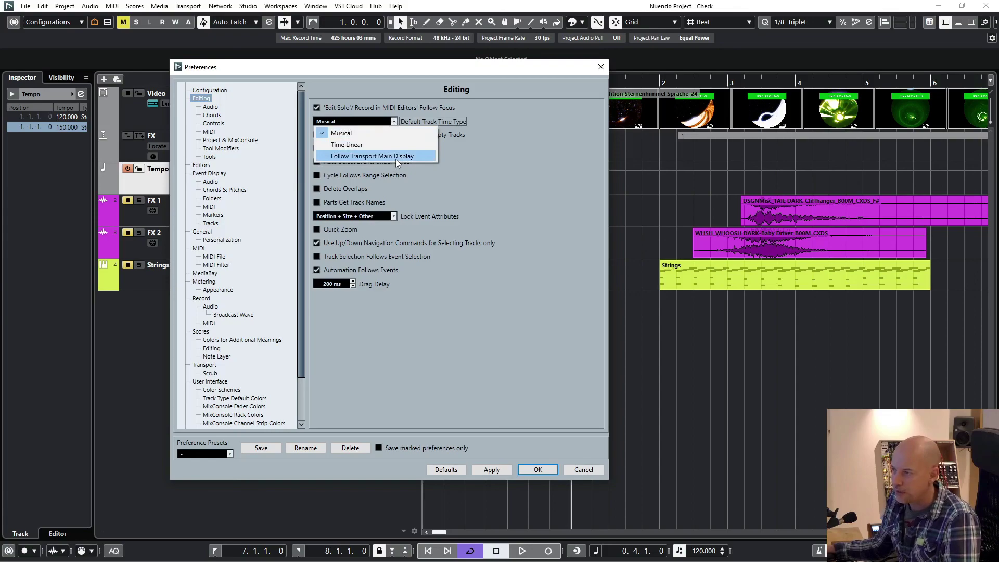
pyautogui.click(500, 159)
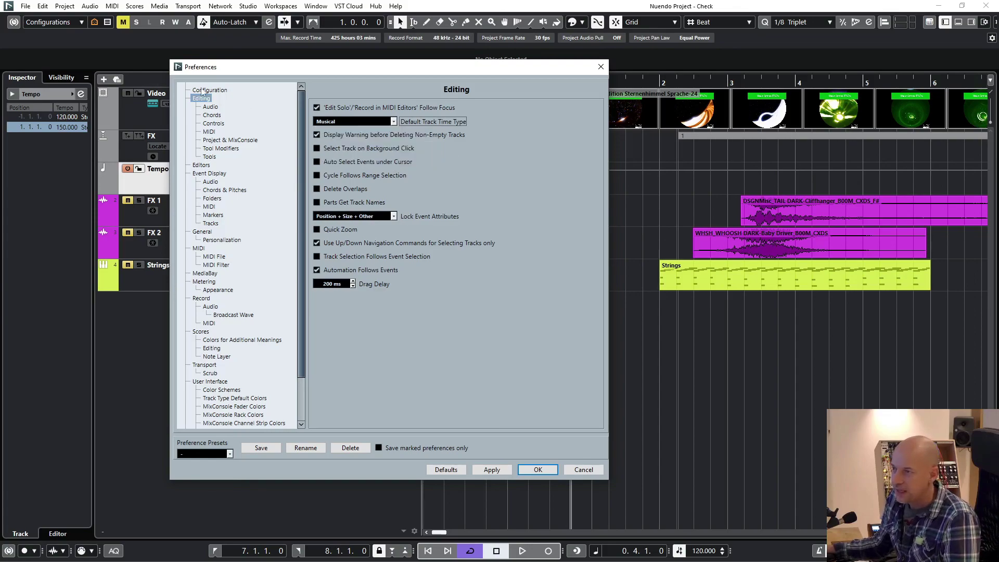